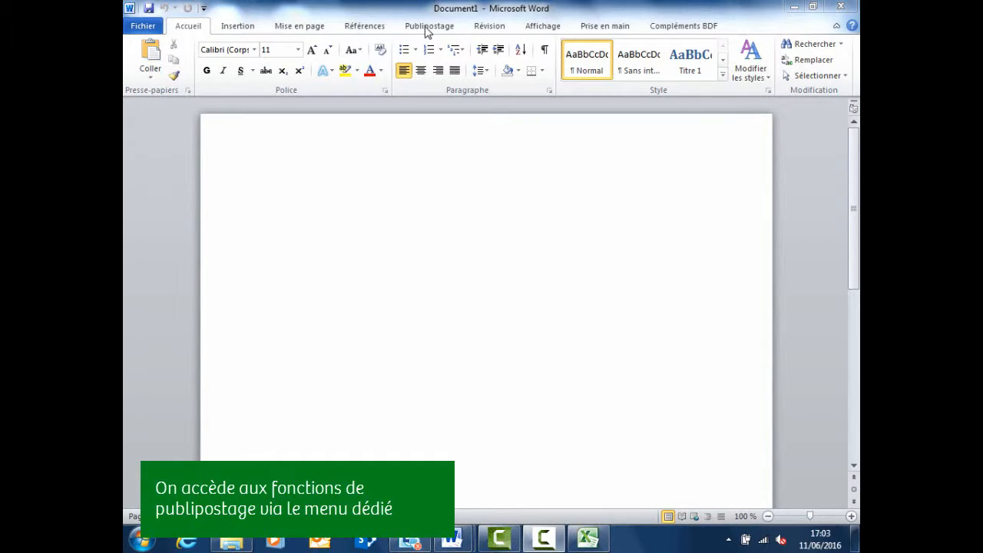
# - Show the Publipostage mail-merge tools, then bring the liste.xlsx workbook to the front
pyautogui.click(427, 28)
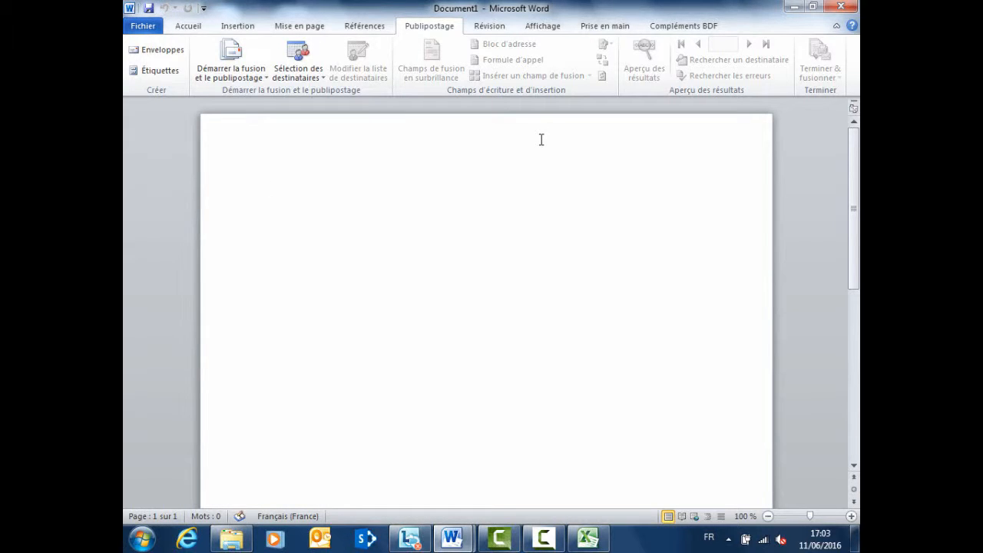
pyautogui.click(594, 547)
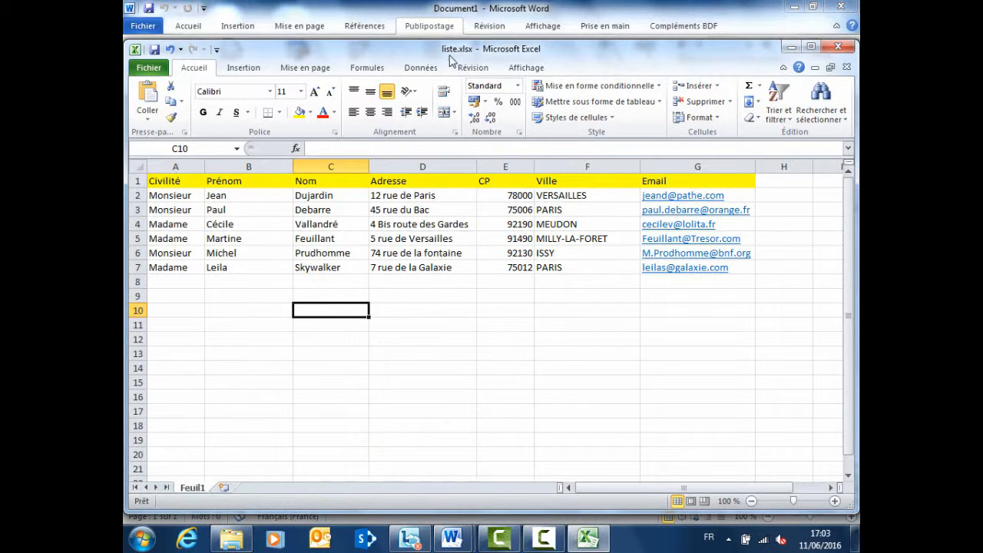
# - Close the liste.xlsx workbook after checking its six contacts
pyautogui.click(837, 48)
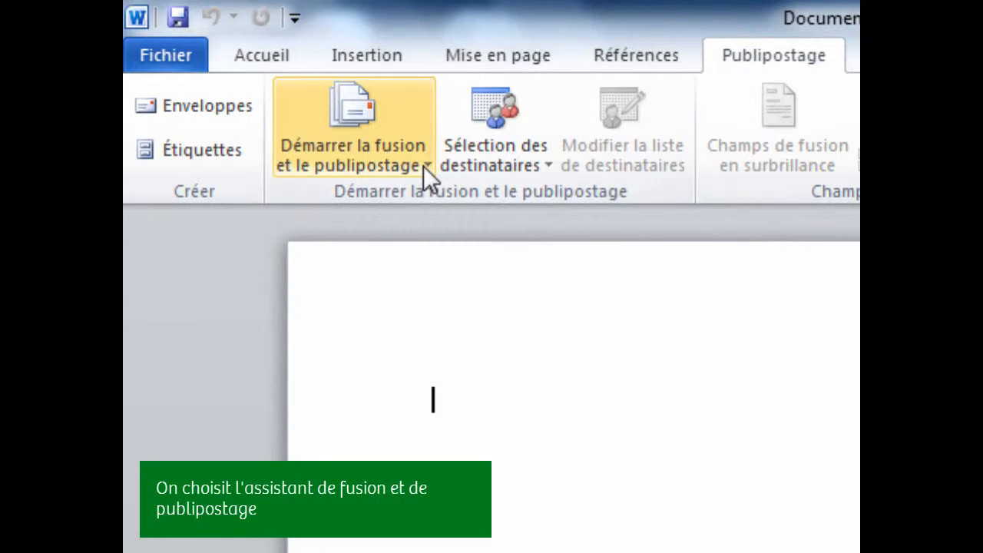
# - Launch the Assistant Fusion et publipostage pas à pas with Lettres as document type
pyautogui.click(423, 166)
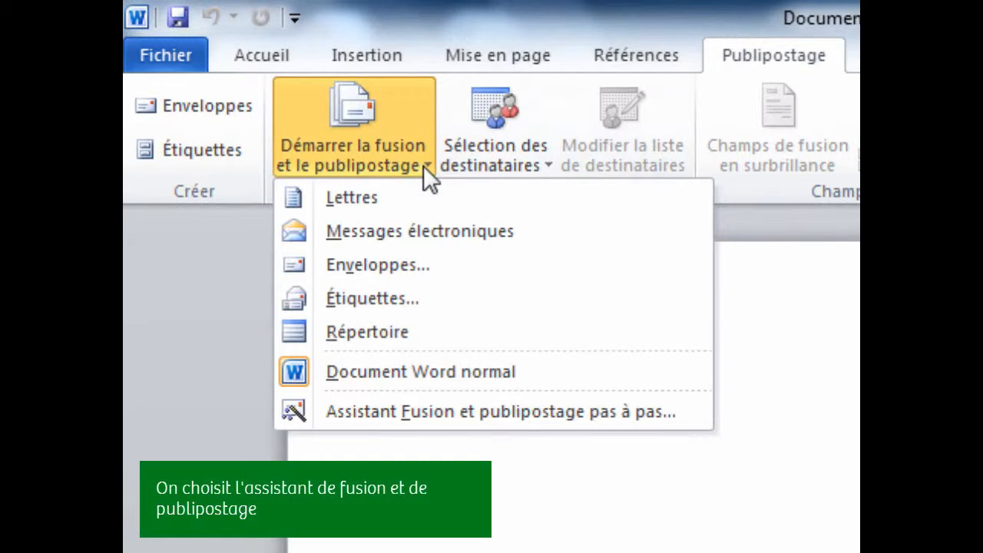
pyautogui.click(441, 420)
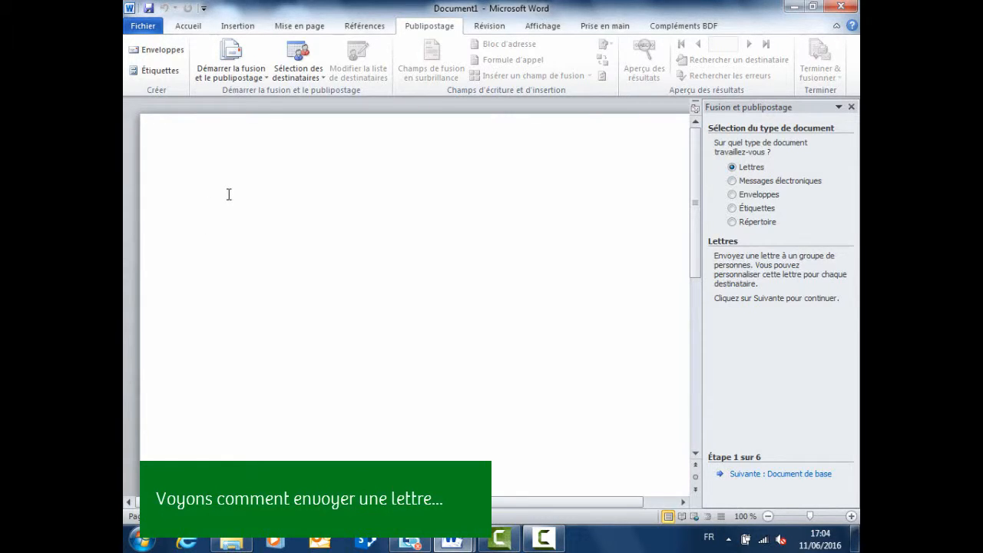
# - Type the sender's name above the invitation text and advance the wizard to step 2
pyautogui.press('Return')
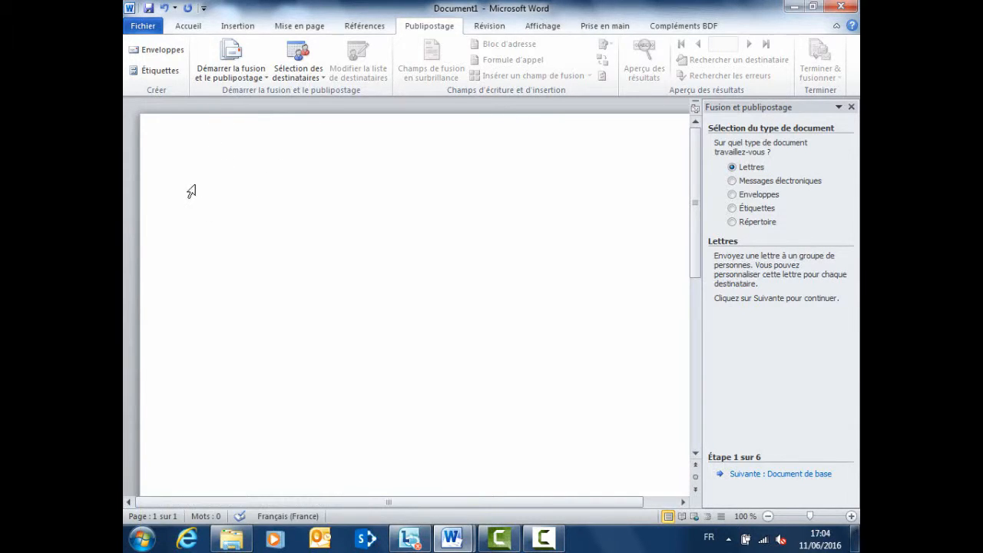
pyautogui.click(218, 185)
pyautogui.press('Return')
pyautogui.press('Return')
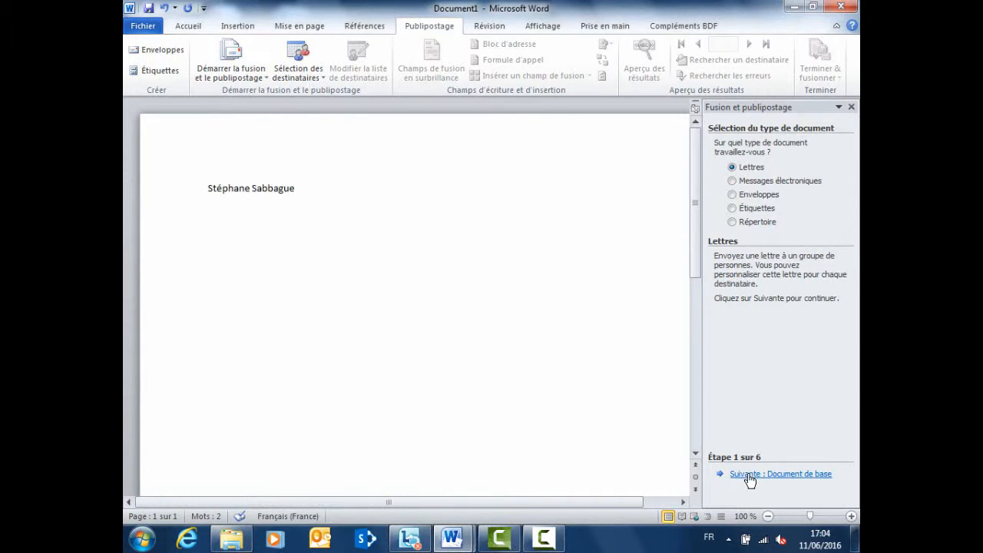
pyautogui.click(753, 475)
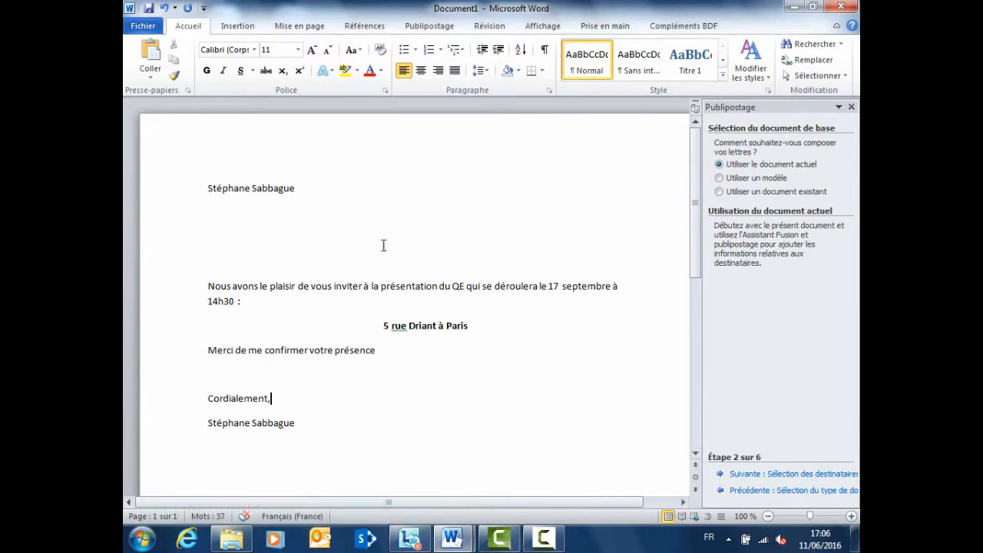
# - Advance to recipient selection and open liste.xlsx from the Desktop as the data source
pyautogui.click(758, 484)
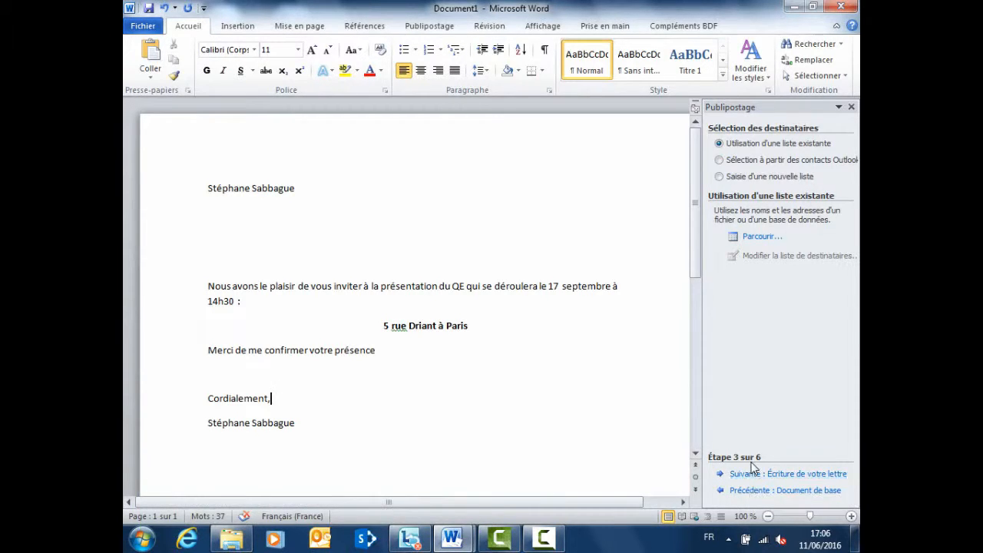
pyautogui.click(754, 243)
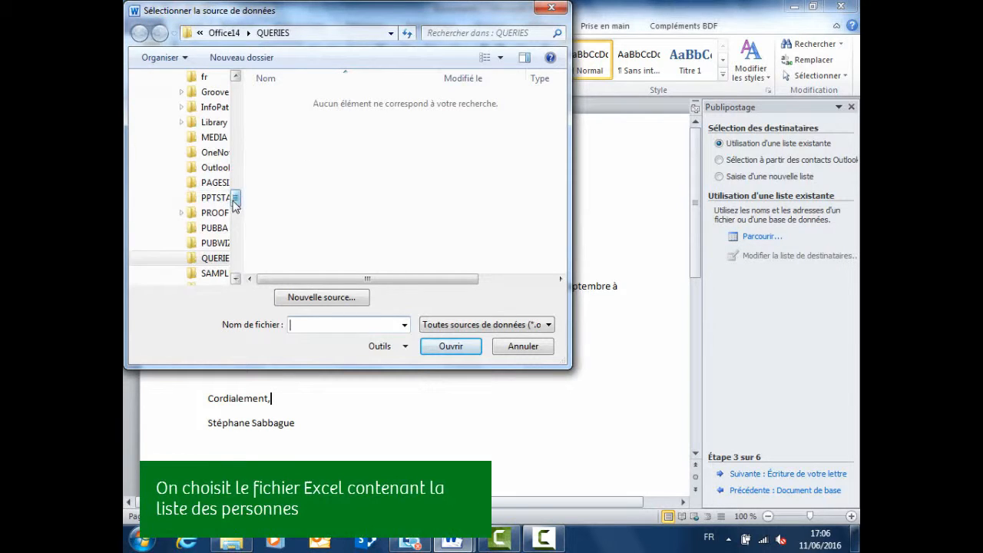
pyautogui.moveTo(235, 198); pyautogui.dragTo(229, 93)
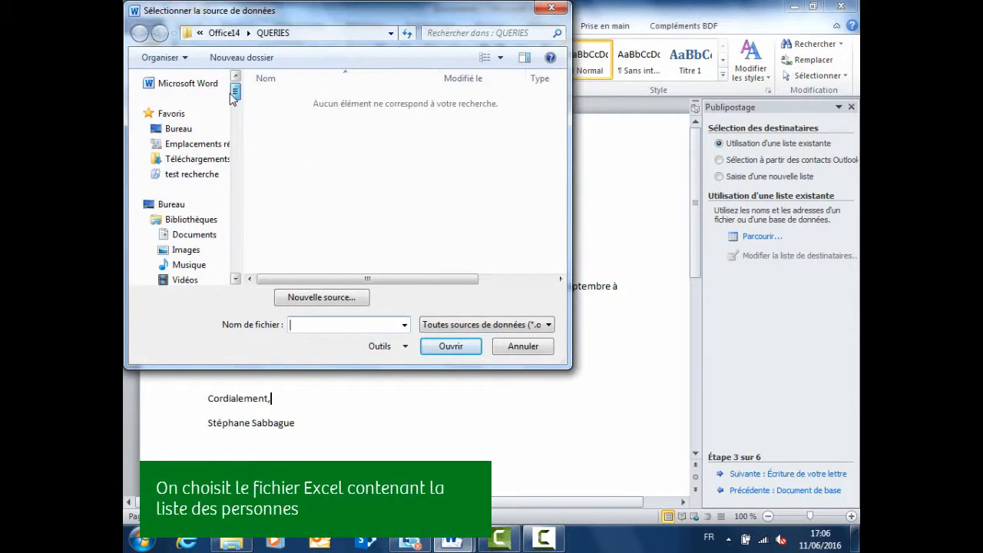
pyautogui.click(170, 132)
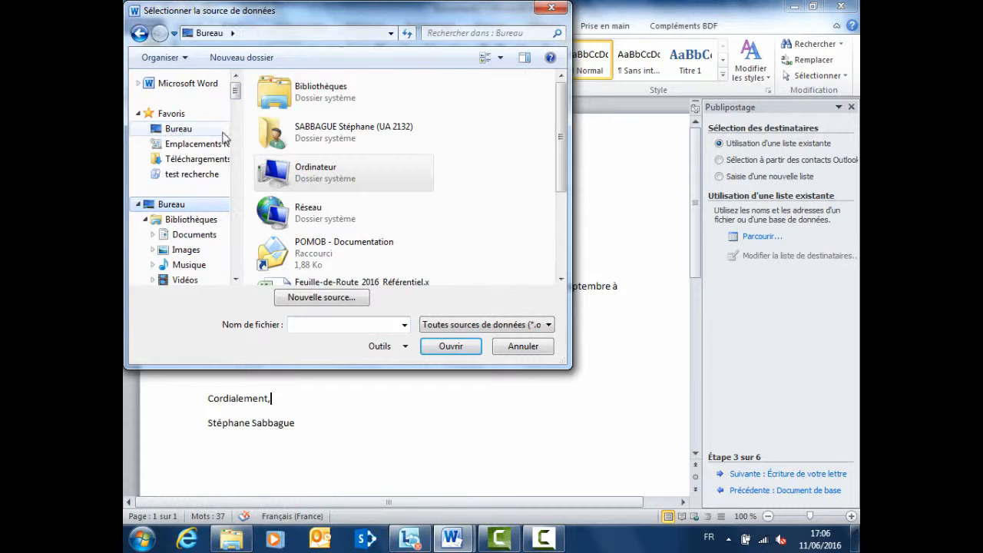
pyautogui.moveTo(560, 137); pyautogui.dragTo(560, 204)
pyautogui.click(333, 208)
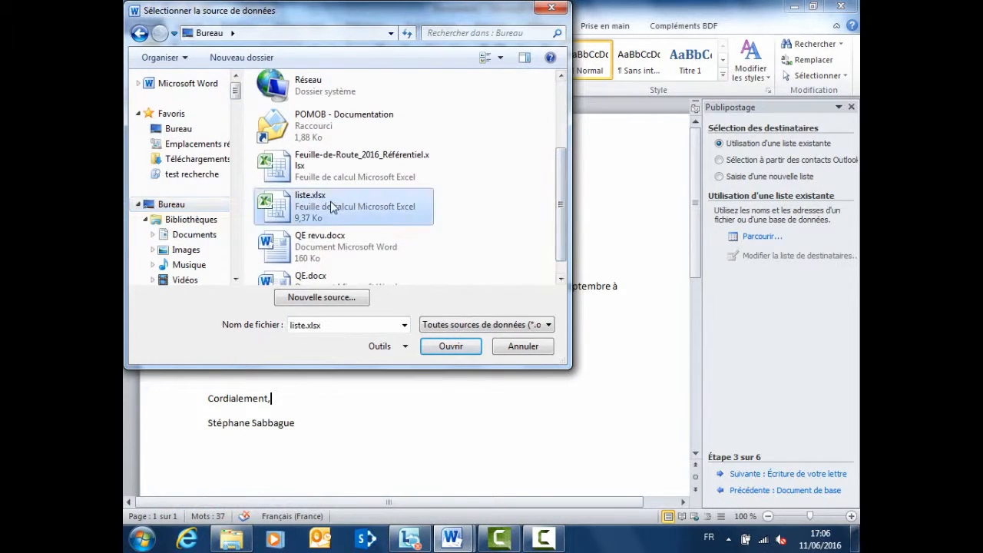
pyautogui.click(450, 346)
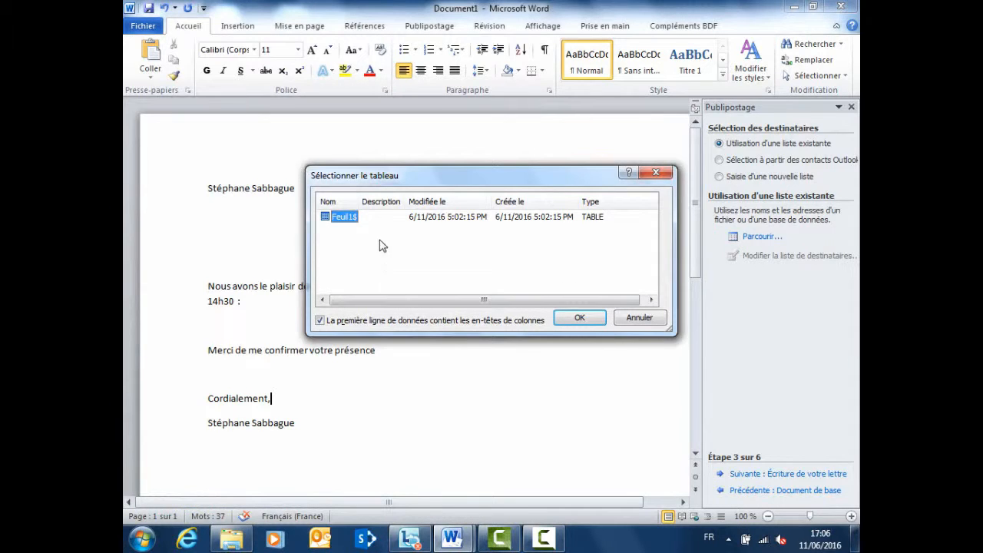
# - Use the Feuil1$ sheet as the recipient table and accept all six recipients
pyautogui.click(581, 319)
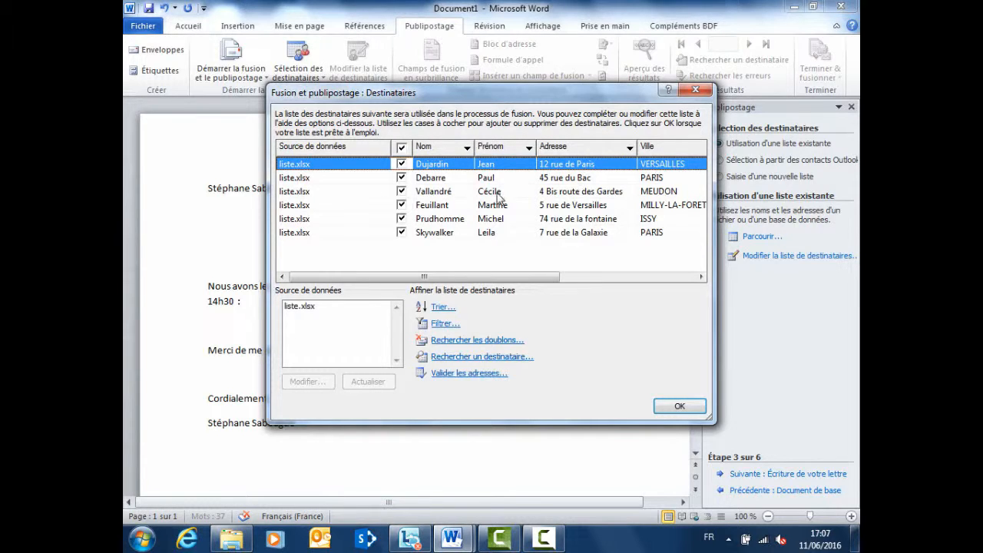
pyautogui.moveTo(492, 276)
pyautogui.mouseDown()
pyautogui.moveTo(645, 281)
pyautogui.moveTo(502, 278)
pyautogui.mouseUp()
pyautogui.click(679, 406)
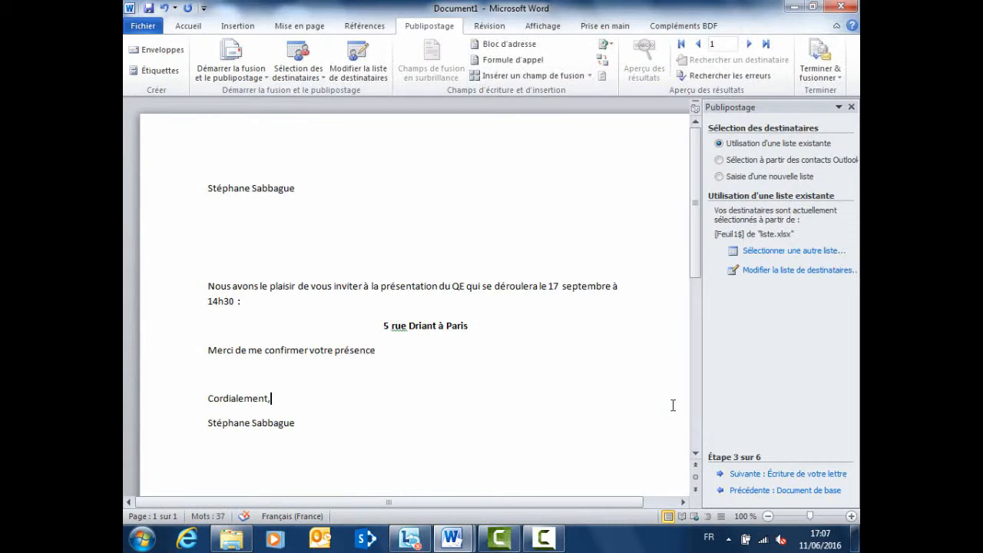
# - At step 4, insert the Civilité, Prénom and Nom merge fields under the sender's name
pyautogui.click(776, 478)
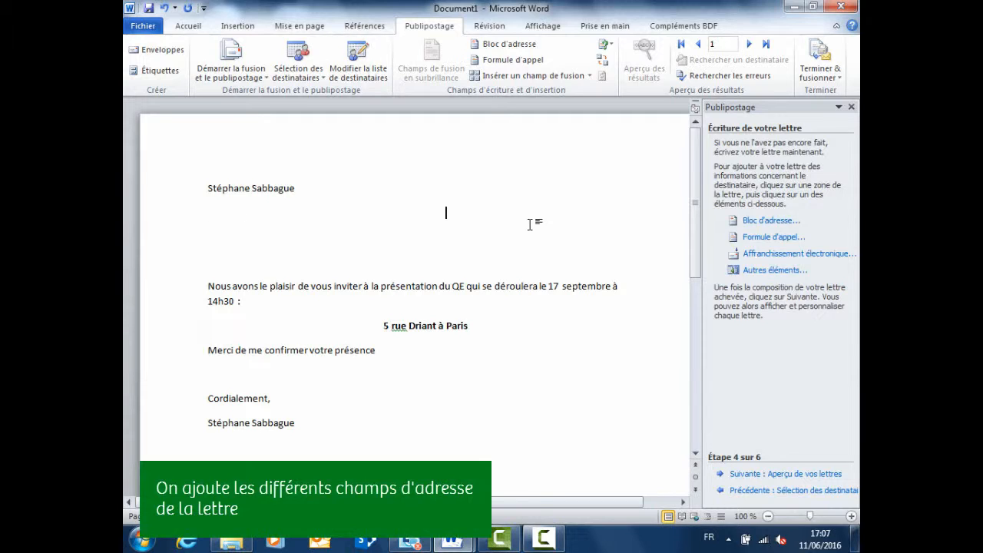
pyautogui.click(774, 270)
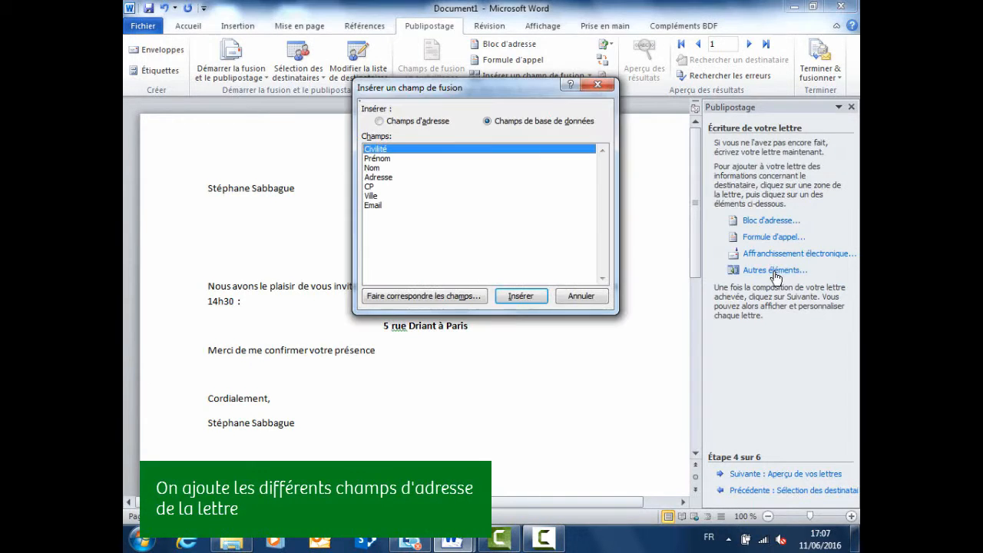
pyautogui.doubleClick(391, 151)
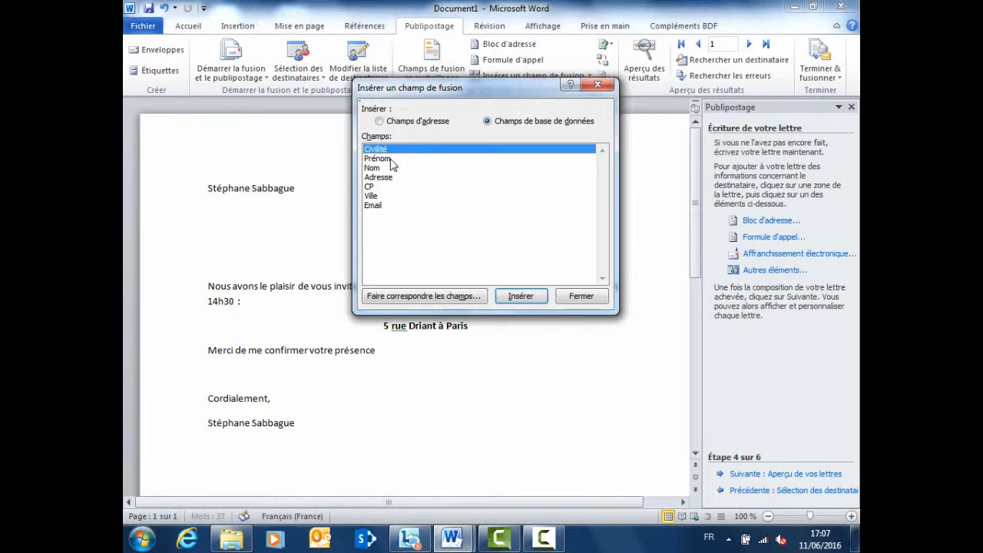
pyautogui.doubleClick(390, 159)
pyautogui.doubleClick(388, 168)
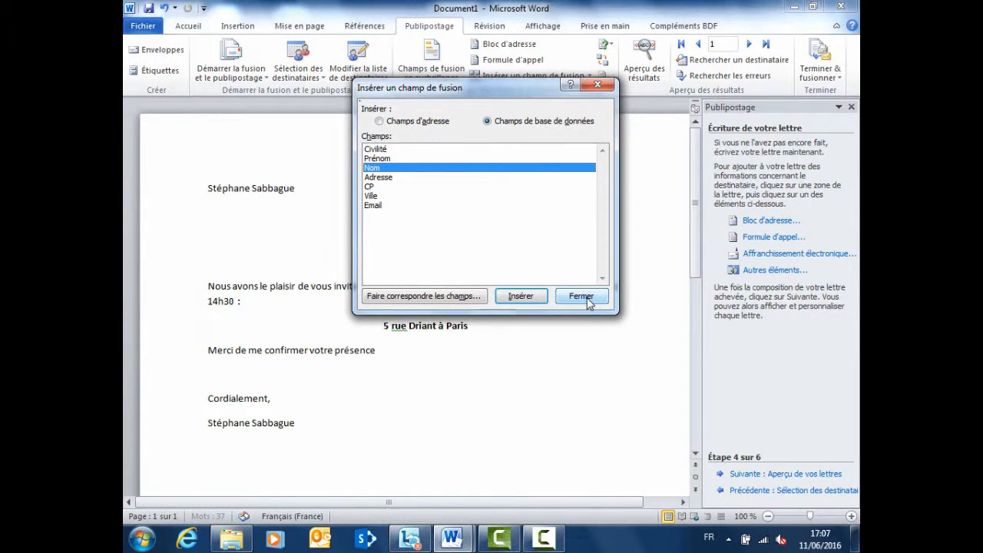
pyautogui.click(582, 297)
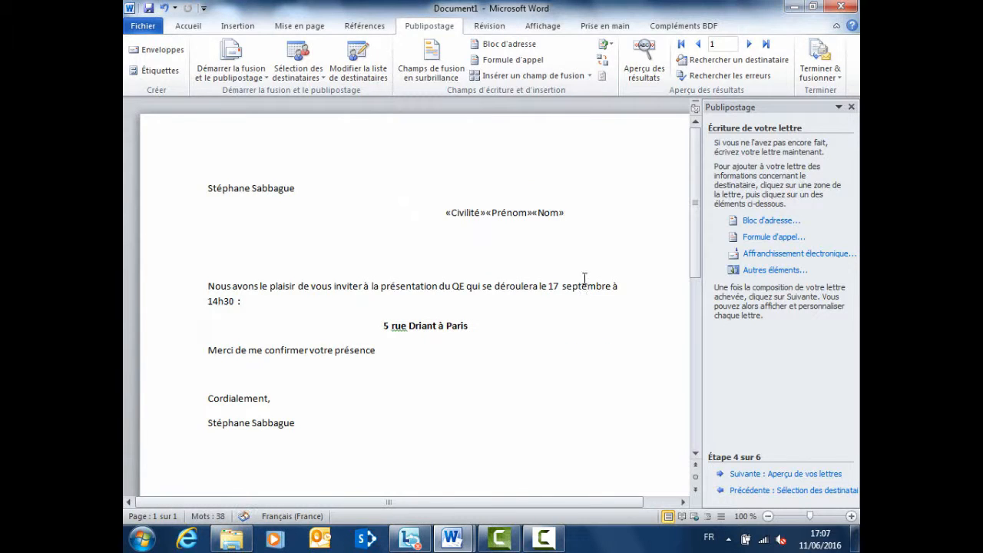
# - Put spaces between the three name fields and start an indented line below them
pyautogui.click(498, 215)
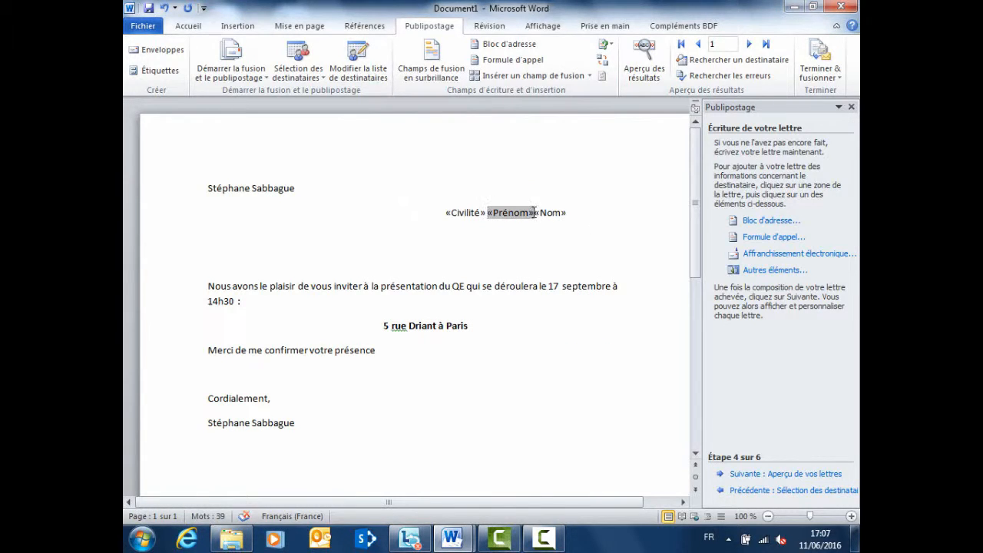
pyautogui.click(536, 213)
pyautogui.click(574, 213)
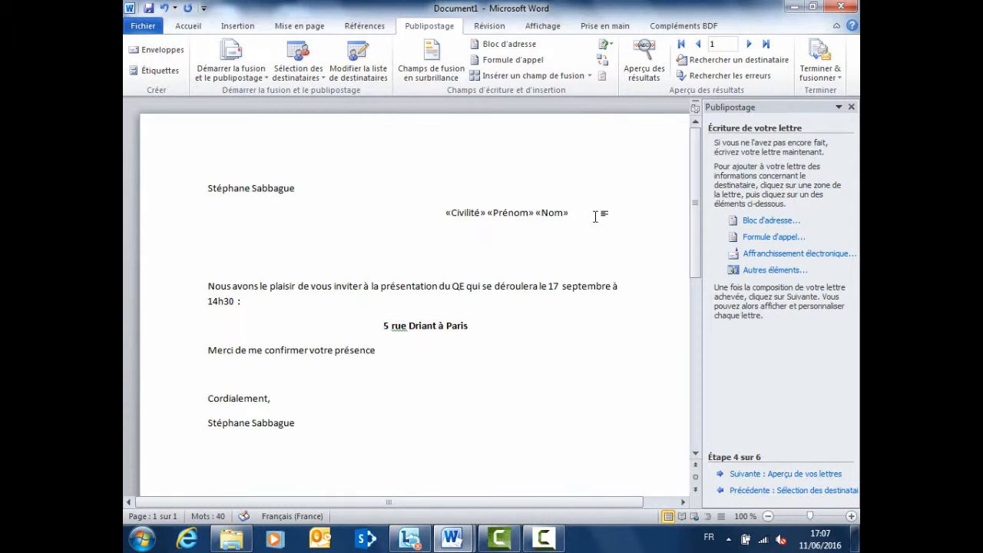
pyautogui.press('Return')
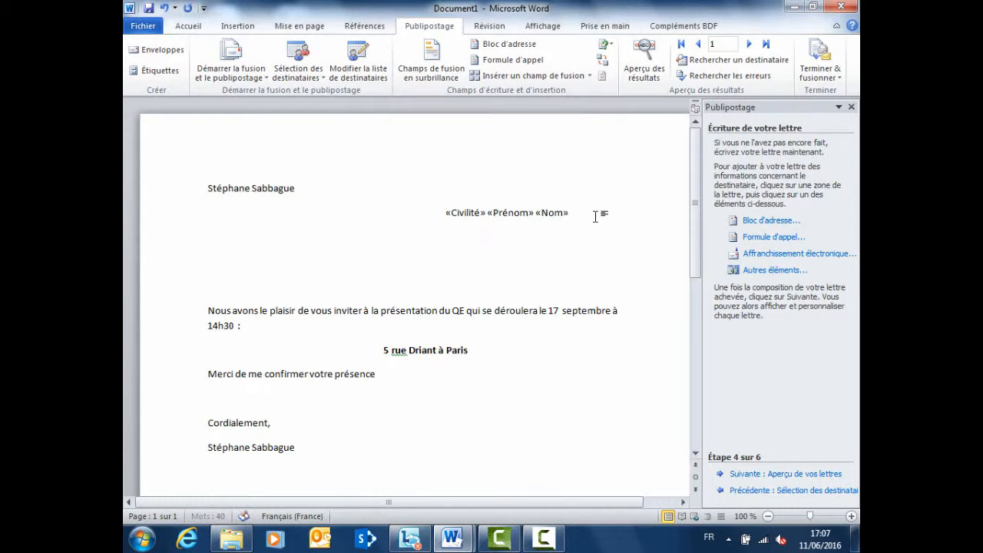
pyautogui.press('Tab')
# - Insert the «Adresse» field and start an indented line beneath it
pyautogui.click(775, 275)
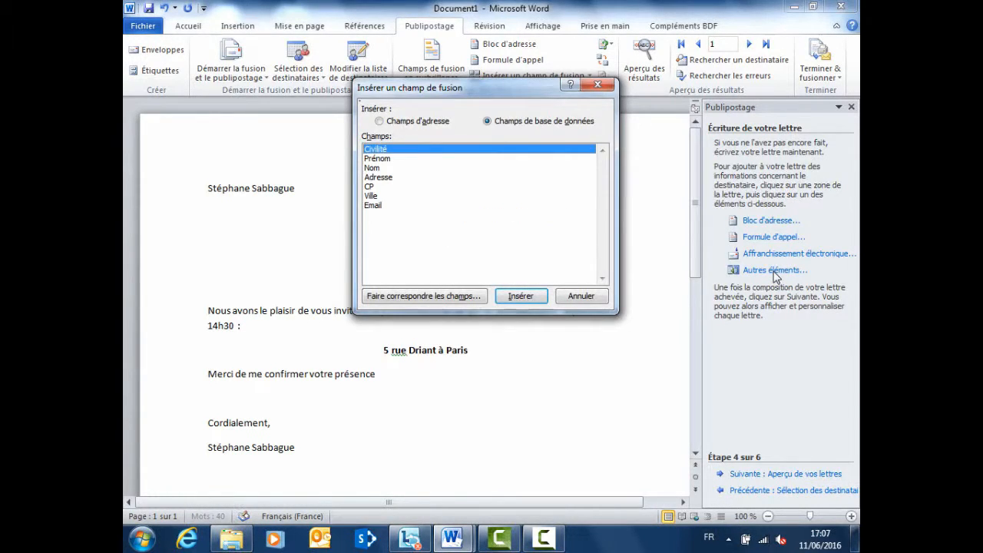
pyautogui.click(388, 178)
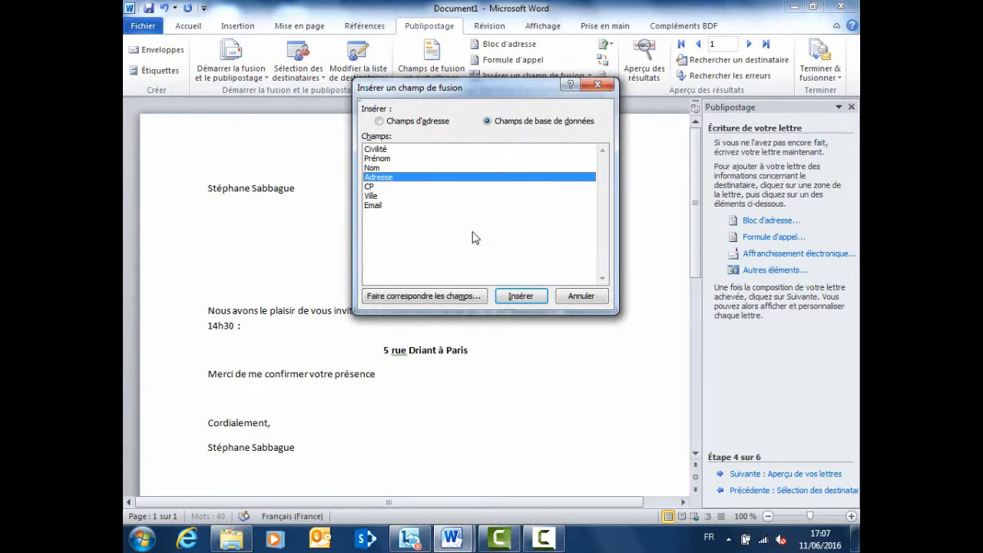
pyautogui.click(527, 301)
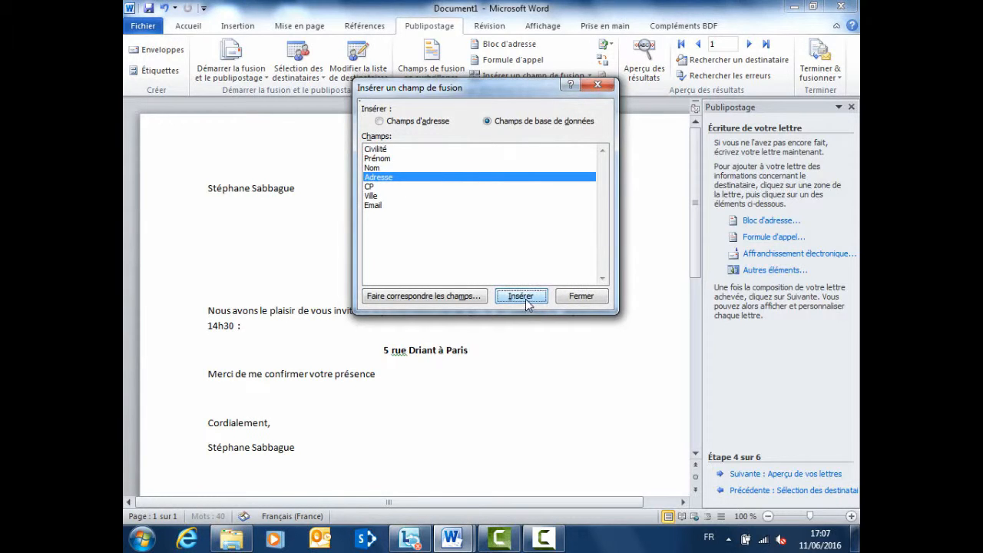
pyautogui.click(585, 303)
pyautogui.press('Return')
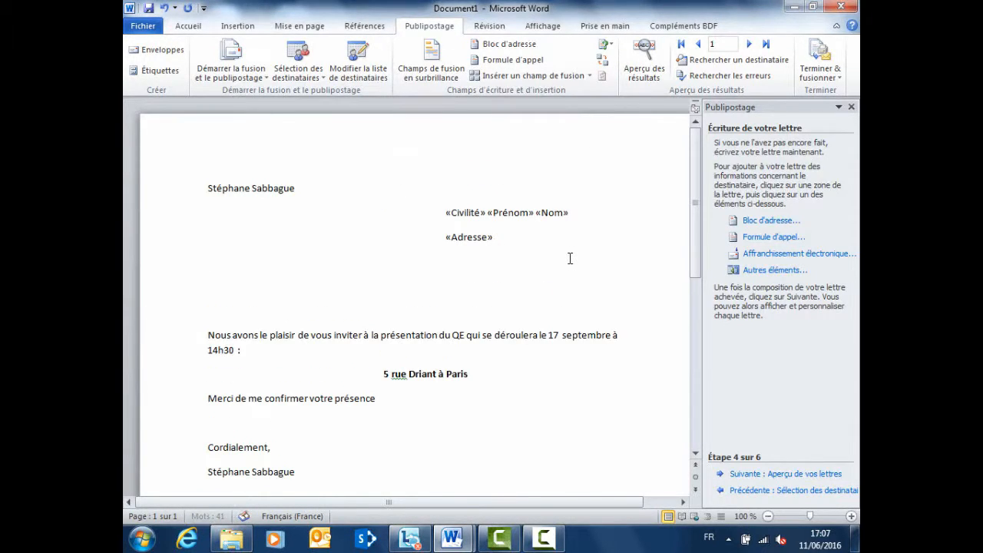
pyautogui.press('Tab')
pyautogui.press('Tab')
# - Add «CP» «Ville» on the next line and open a blank line above the invitation paragraph
pyautogui.click(753, 272)
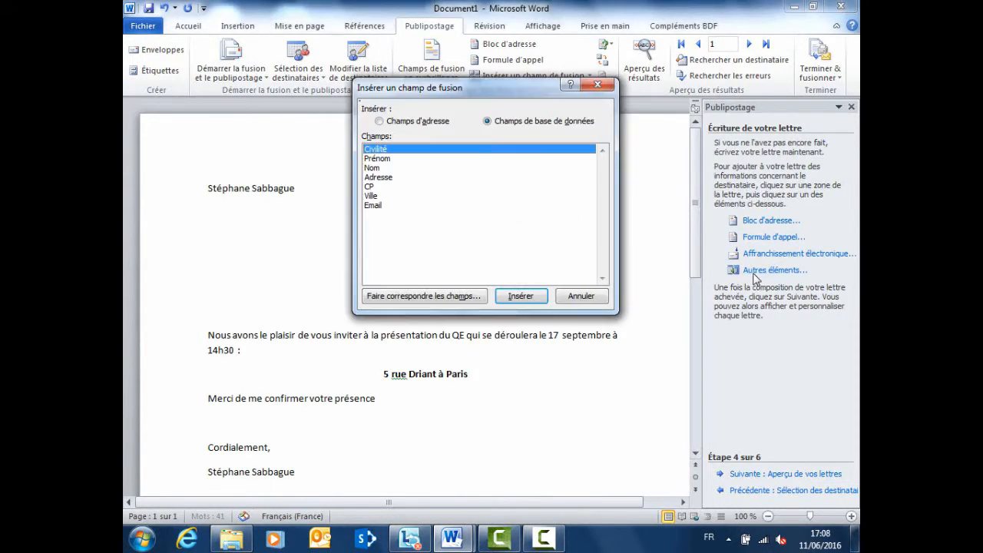
pyautogui.click(376, 188)
pyautogui.click(521, 296)
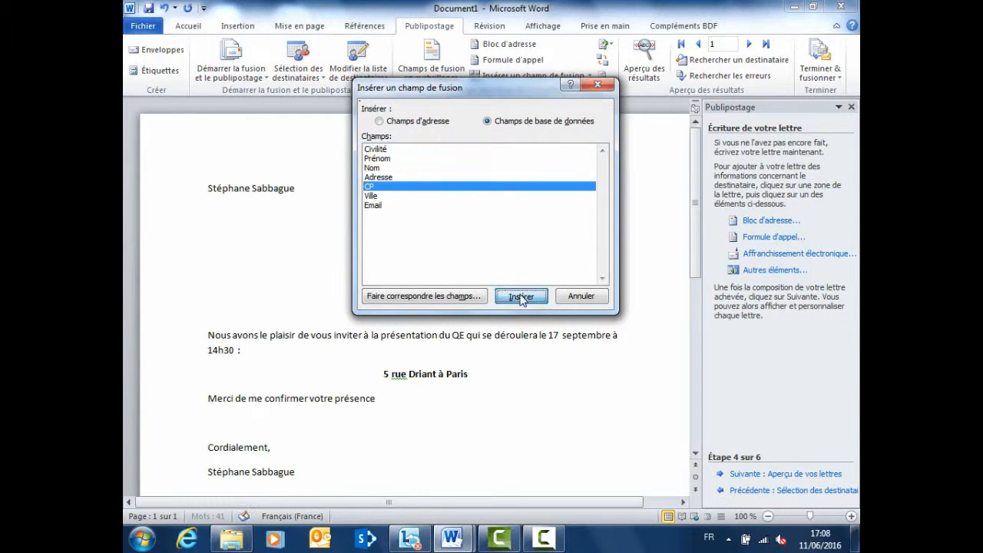
pyautogui.click(409, 197)
pyautogui.click(519, 296)
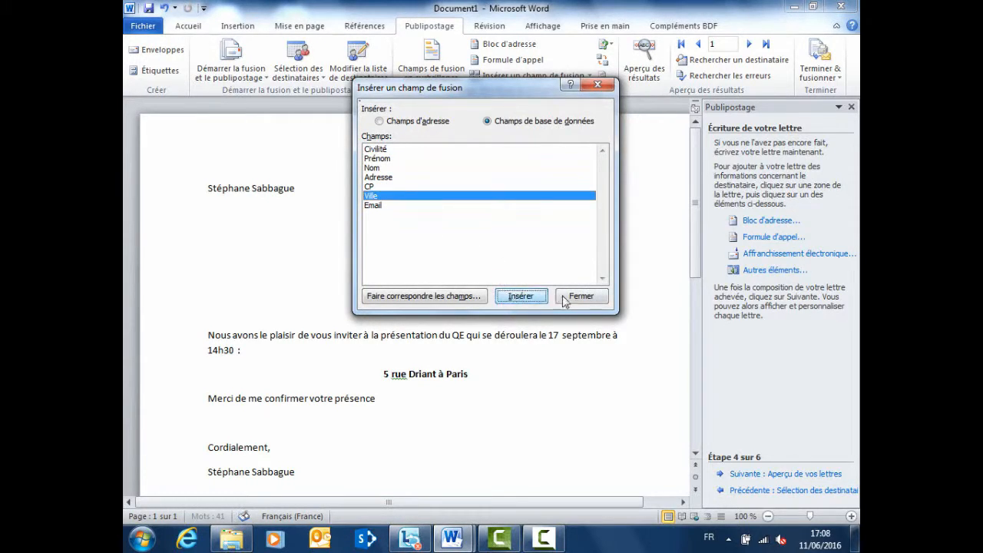
pyautogui.click(575, 297)
pyautogui.moveTo(467, 262); pyautogui.dragTo(496, 271)
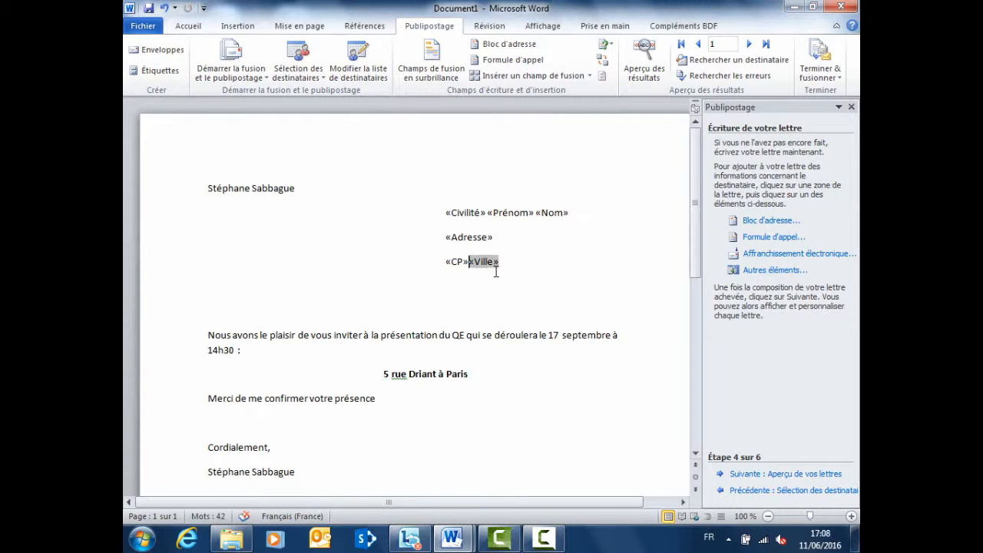
pyautogui.click(210, 319)
pyautogui.press('Return')
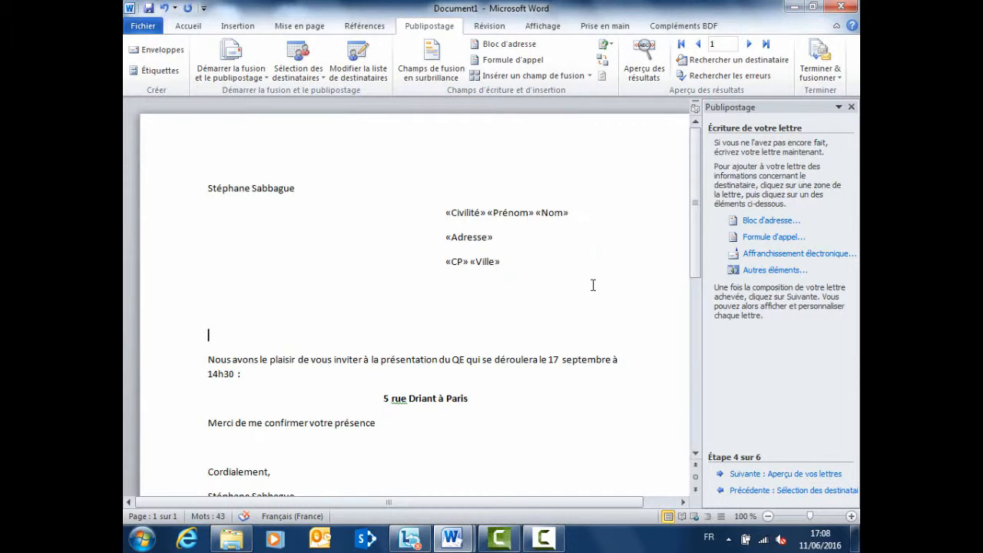
# - Insert Civilité, Prénom and Nom on the greeting line, space them, and end with a comma
pyautogui.click(756, 273)
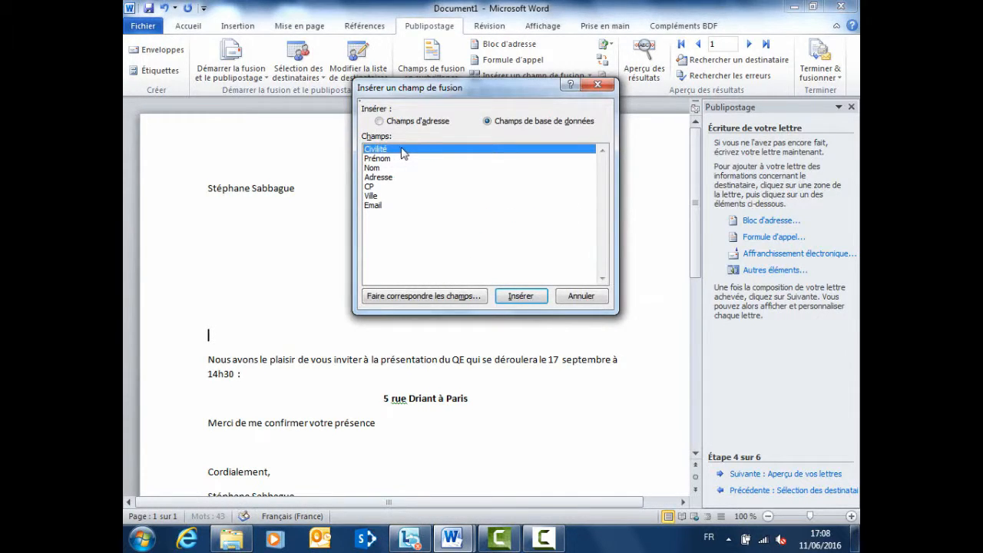
pyautogui.click(530, 298)
pyautogui.click(407, 160)
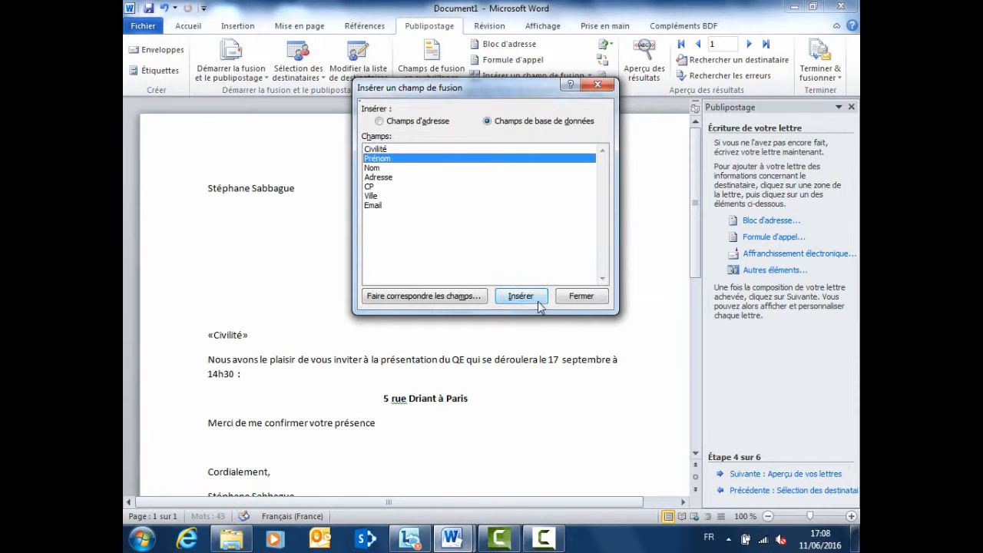
pyautogui.click(540, 305)
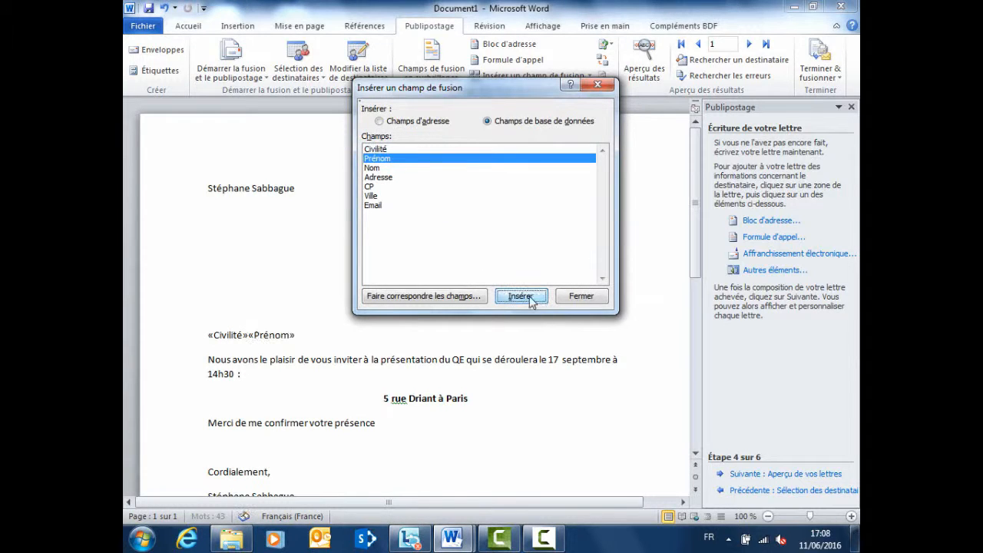
pyautogui.doubleClick(413, 169)
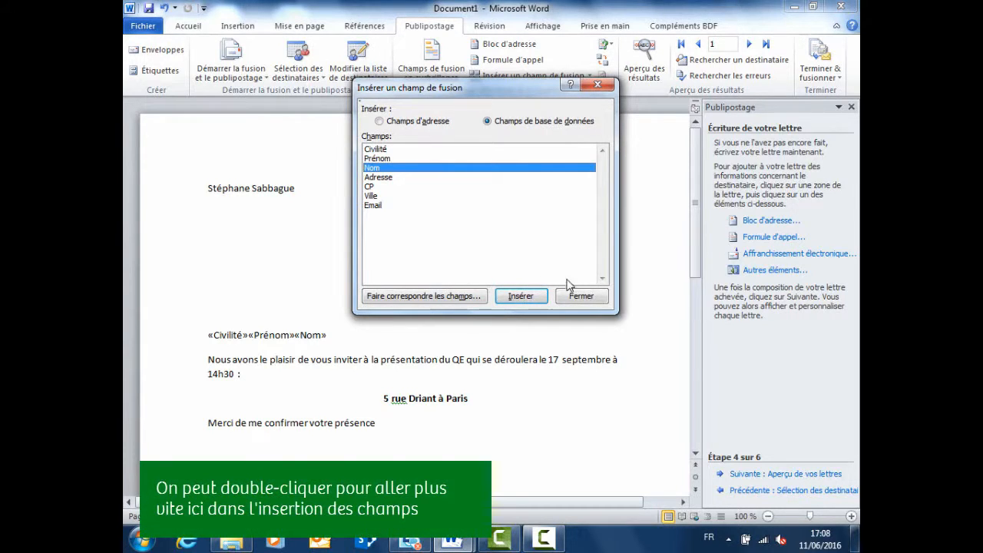
pyautogui.click(591, 304)
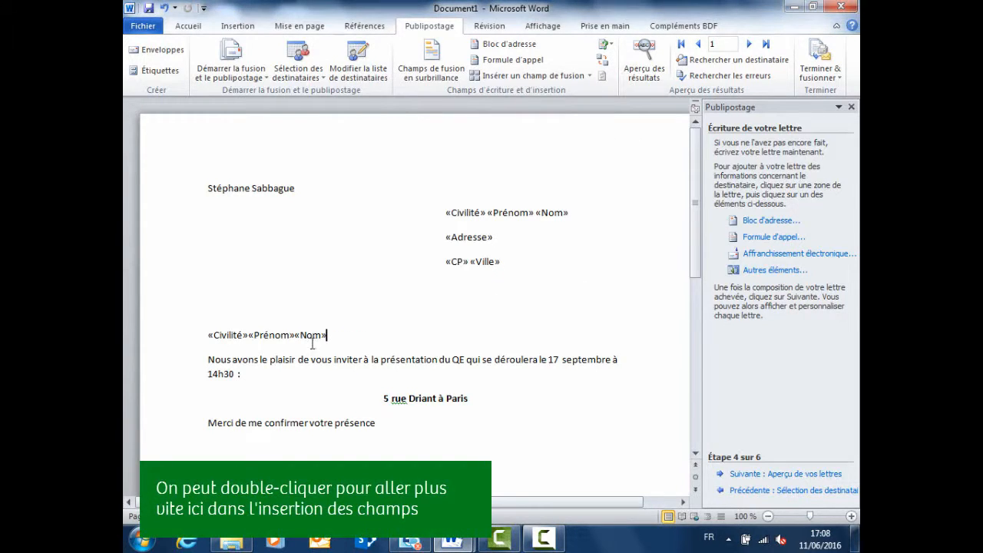
pyautogui.click(247, 335)
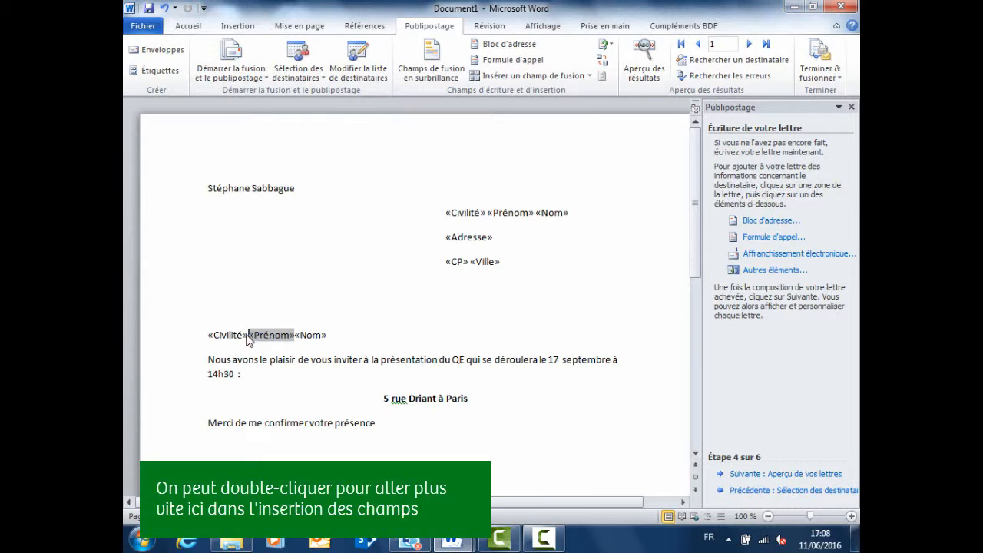
pyautogui.click(296, 334)
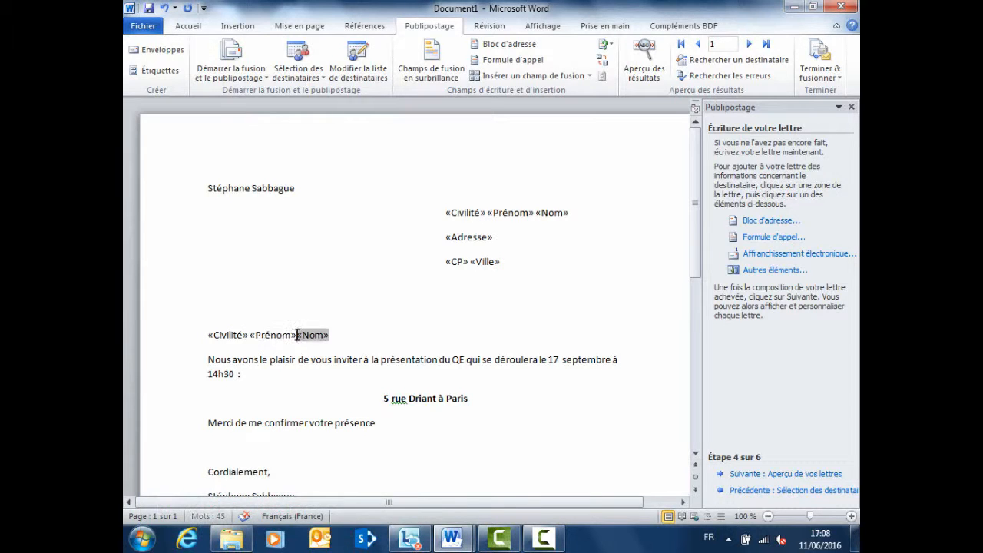
pyautogui.click(332, 335)
pyautogui.write(',')
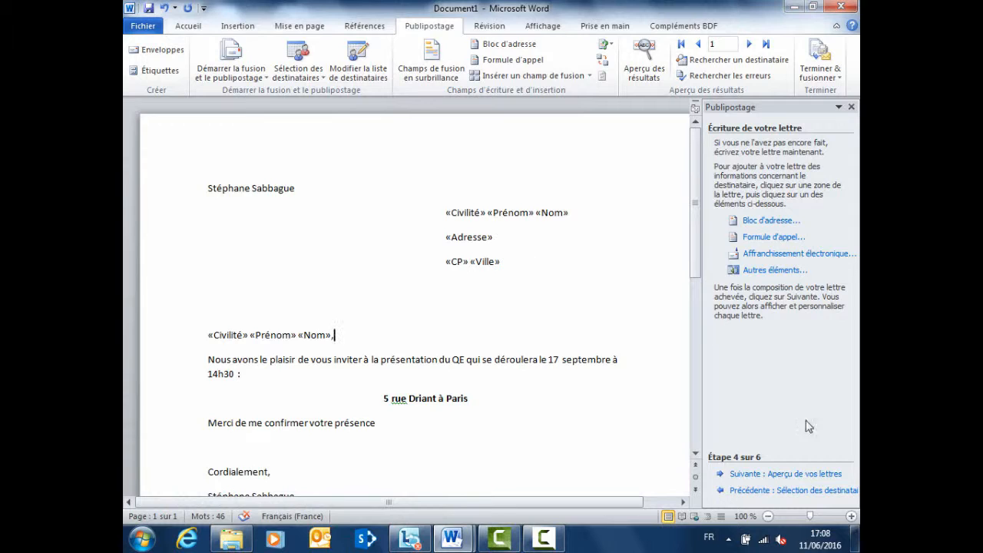
# - Preview the merged letters through recipient 5, then advance to step 6, Fin de la fusion
pyautogui.click(787, 477)
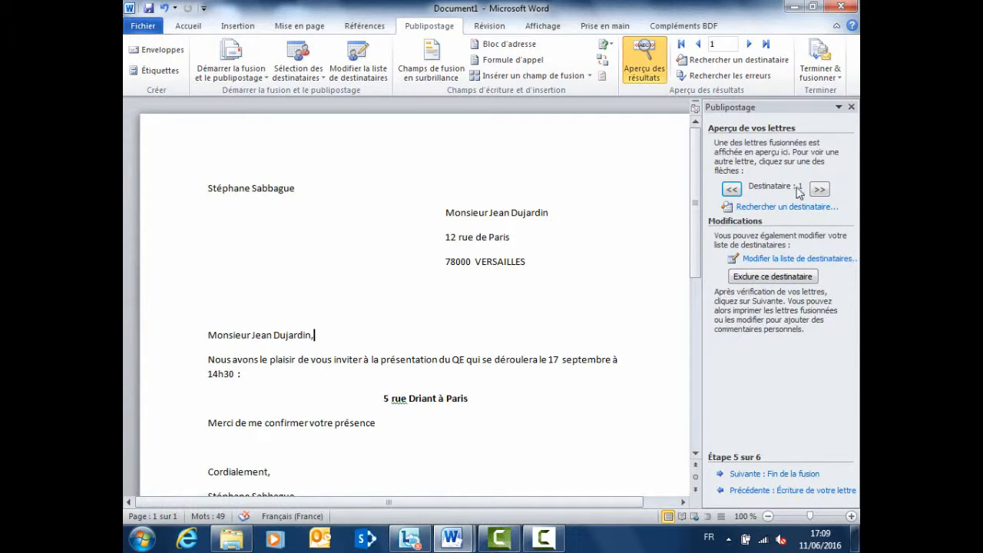
pyautogui.click(819, 190)
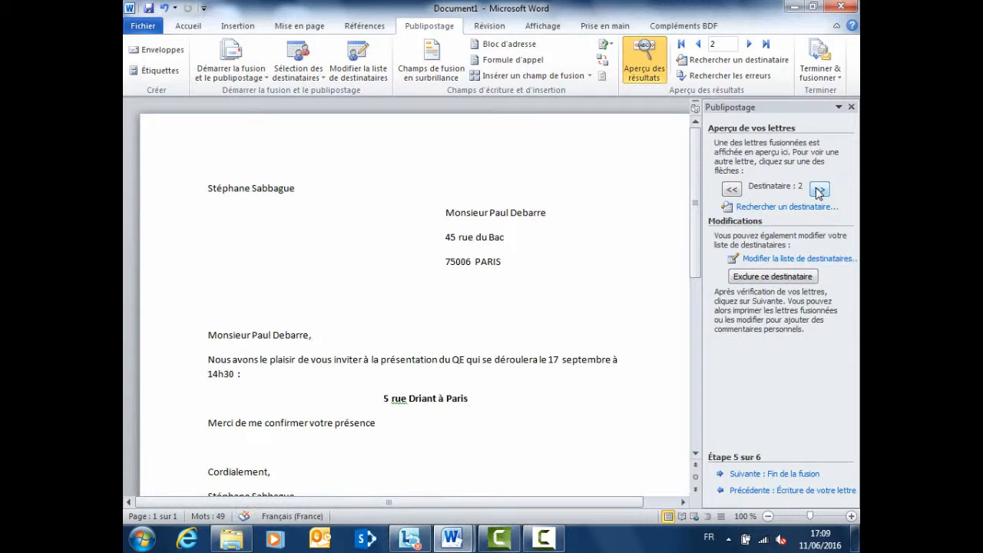
pyautogui.click(818, 190)
pyautogui.click(819, 189)
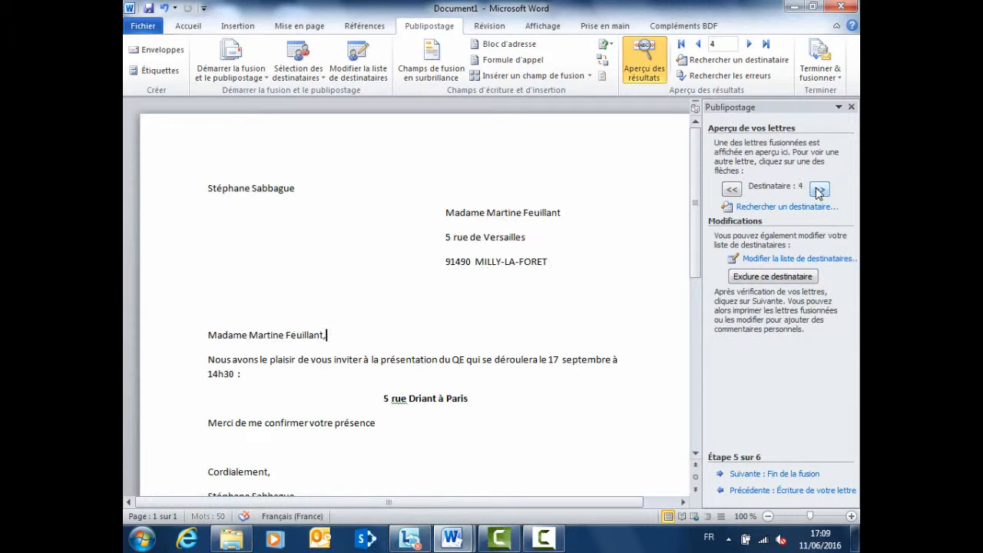
pyautogui.click(819, 189)
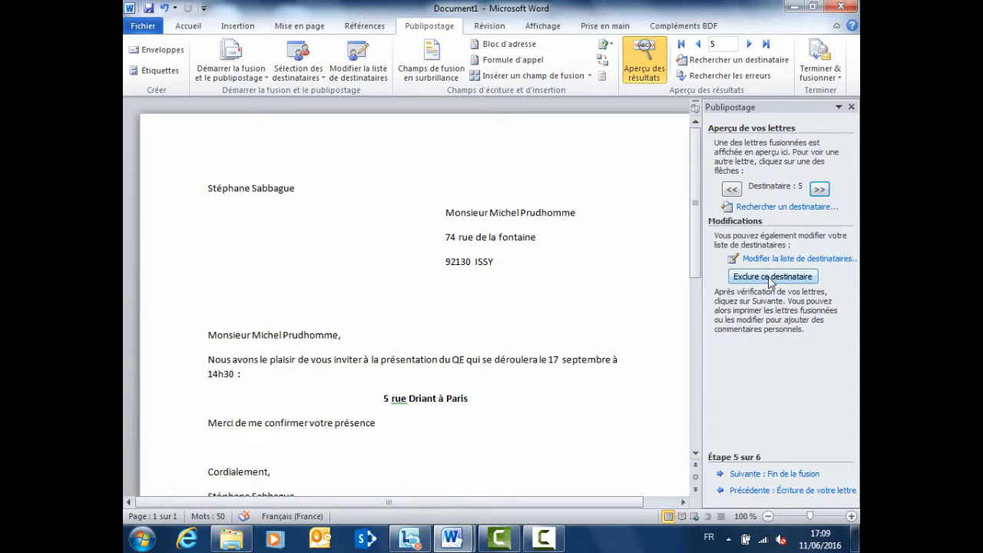
pyautogui.click(775, 474)
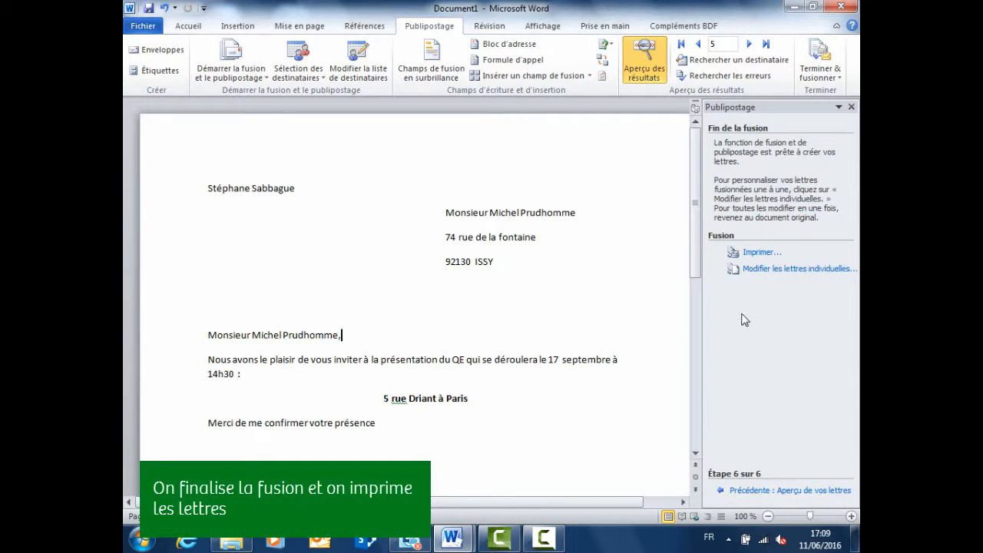
pyautogui.click(753, 255)
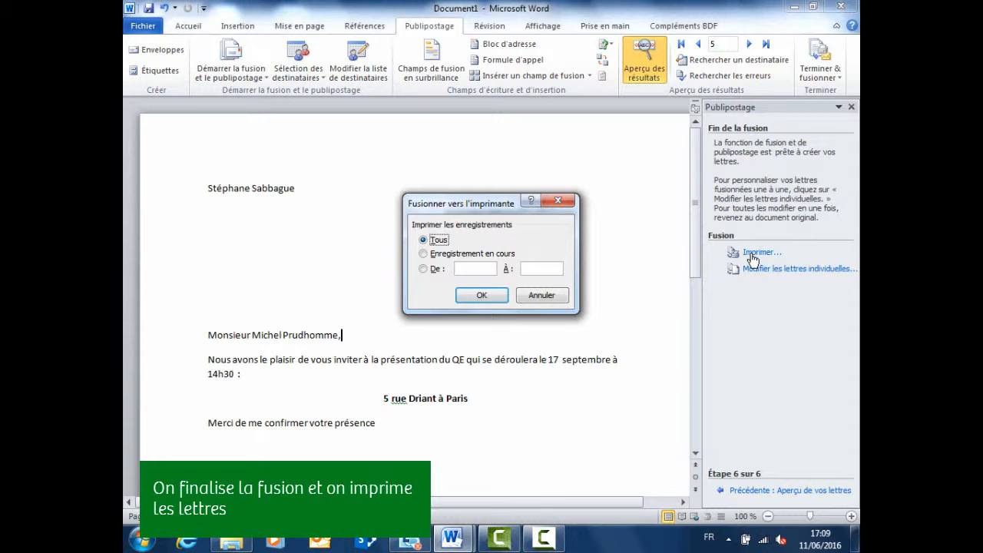
pyautogui.click(482, 297)
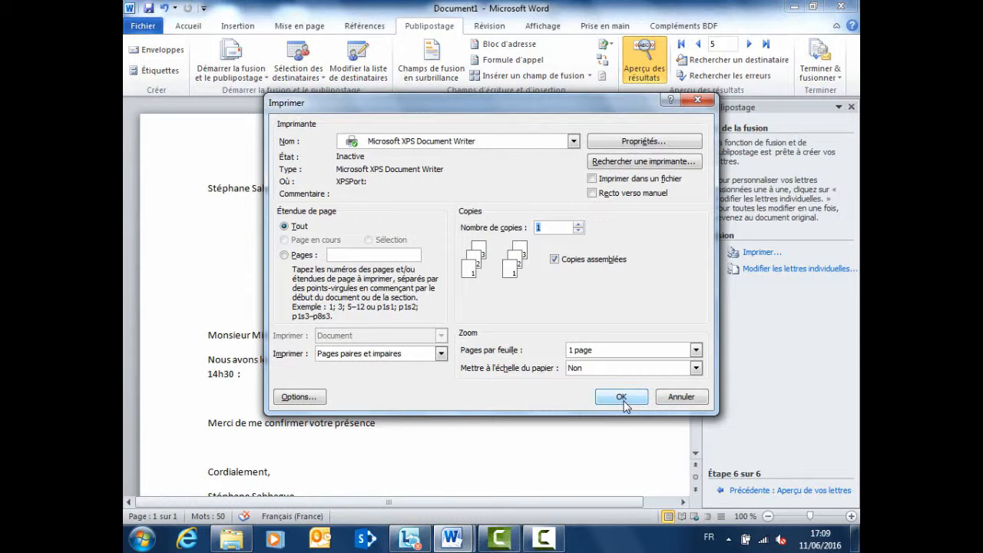
pyautogui.click(687, 399)
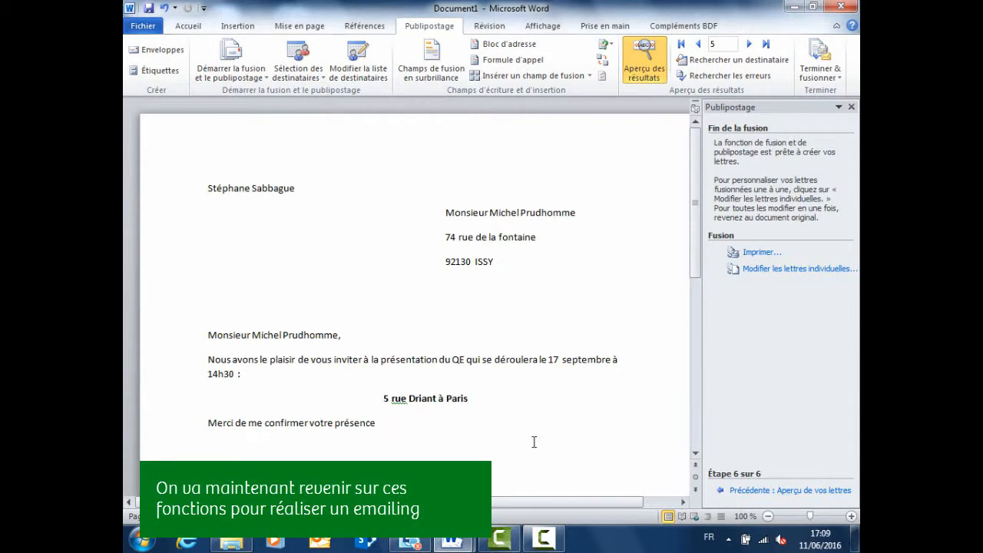
# - Step the mail merge wizard back to step 1, choosing the document type
pyautogui.click(748, 499)
pyautogui.click(751, 499)
pyautogui.click(750, 492)
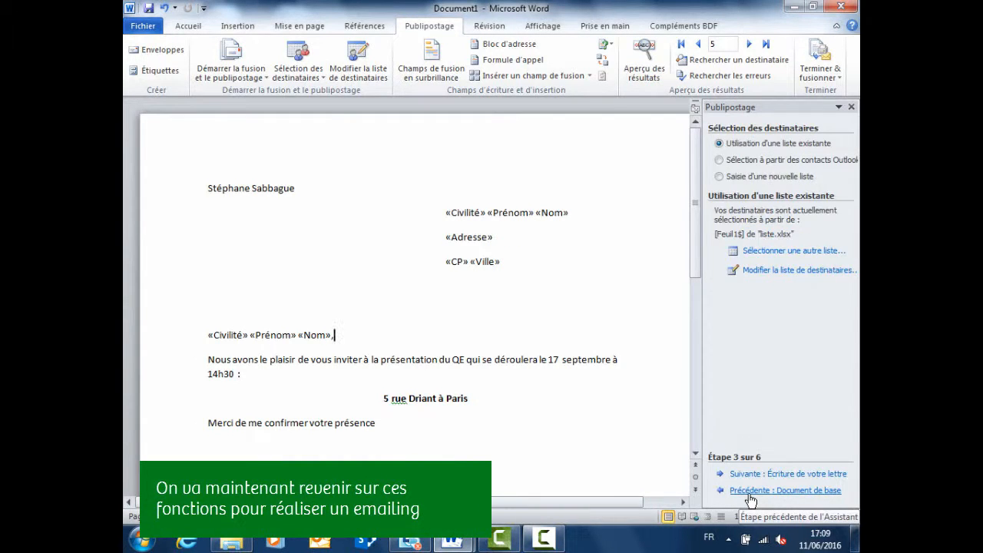
pyautogui.click(751, 492)
pyautogui.click(749, 493)
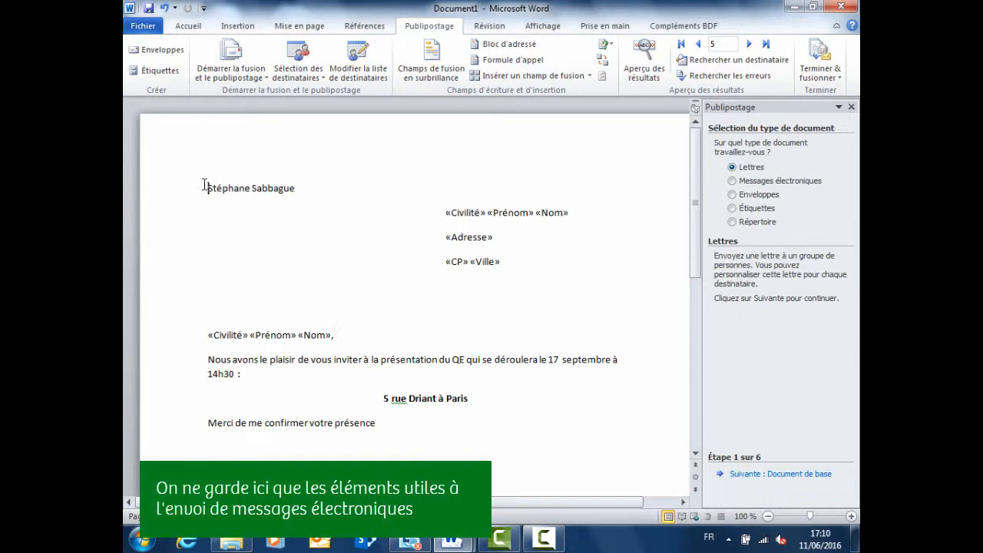
pyautogui.moveTo(204, 188); pyautogui.dragTo(463, 290)
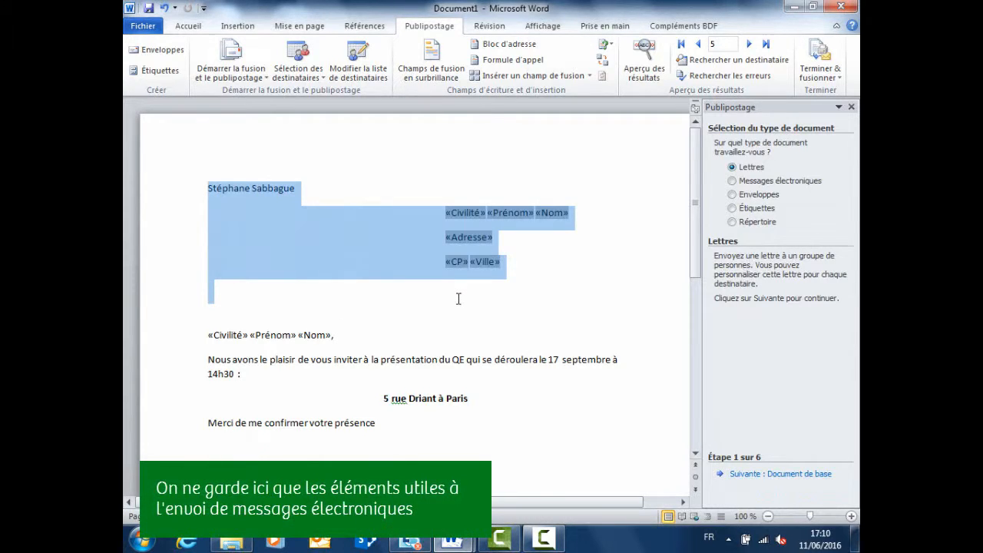
pyautogui.press('Delete')
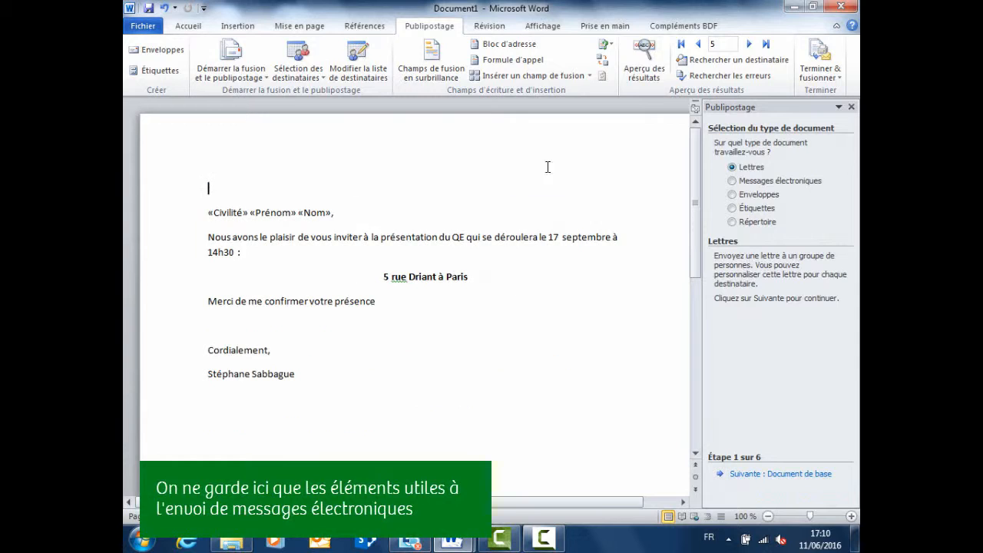
pyautogui.click(385, 250)
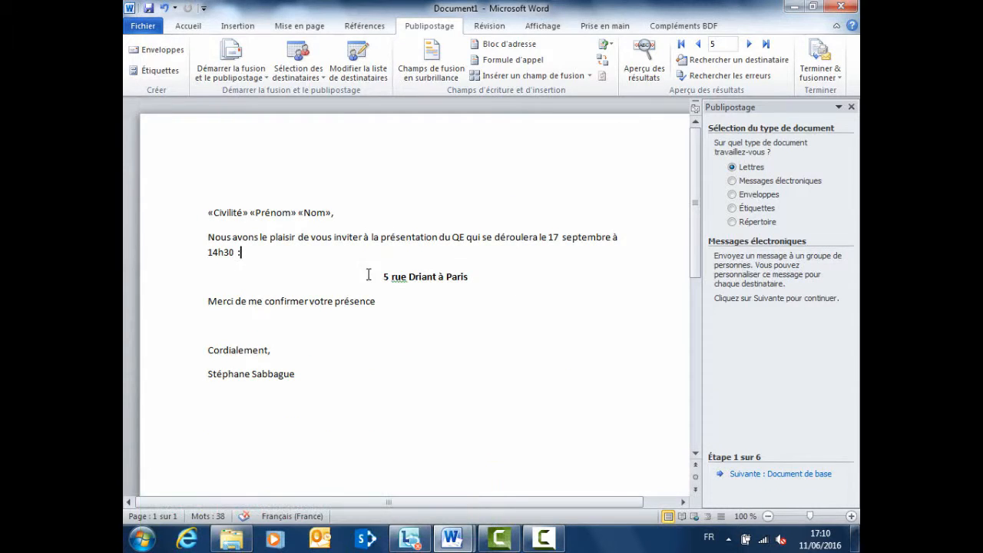
pyautogui.click(381, 277)
pyautogui.press('BackSpace')
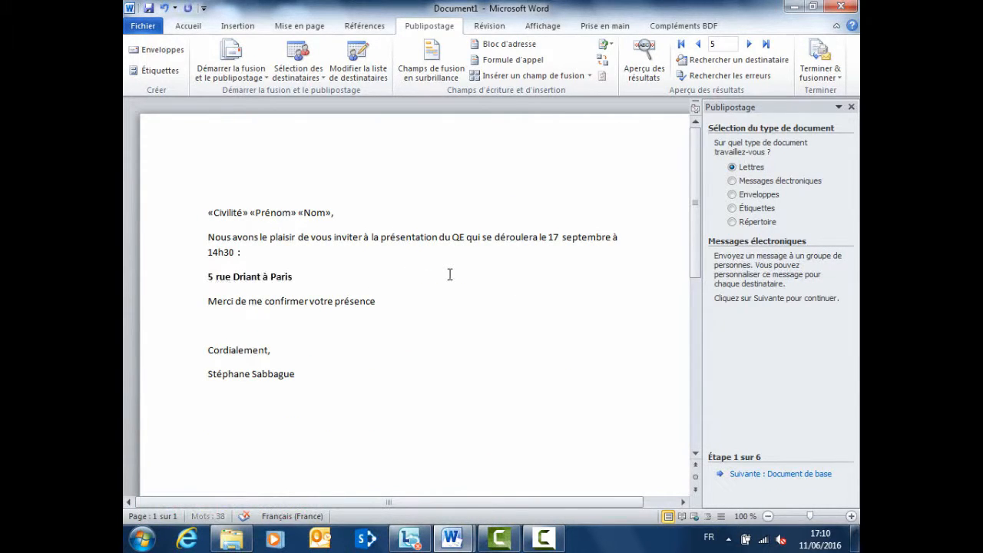
pyautogui.press('BackSpace')
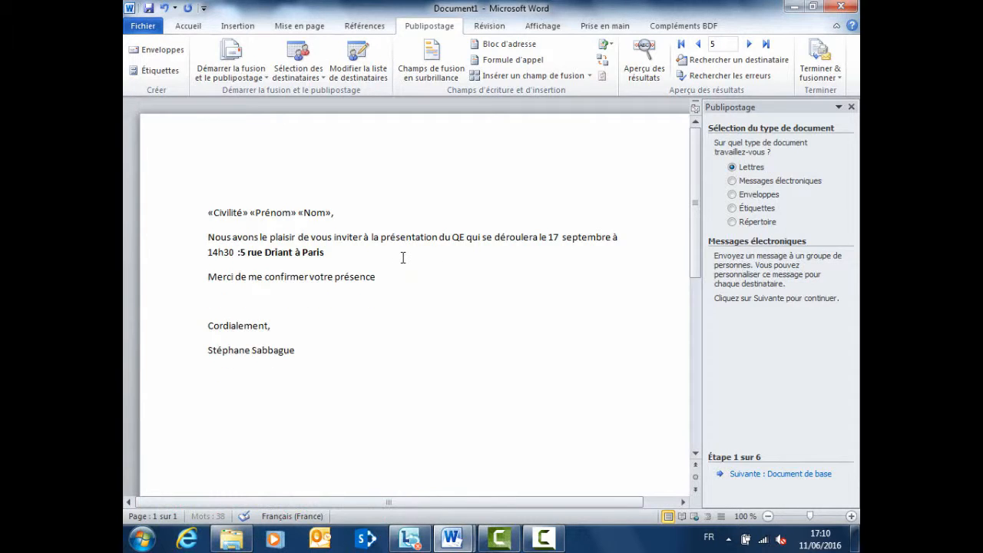
pyautogui.press('BackSpace')
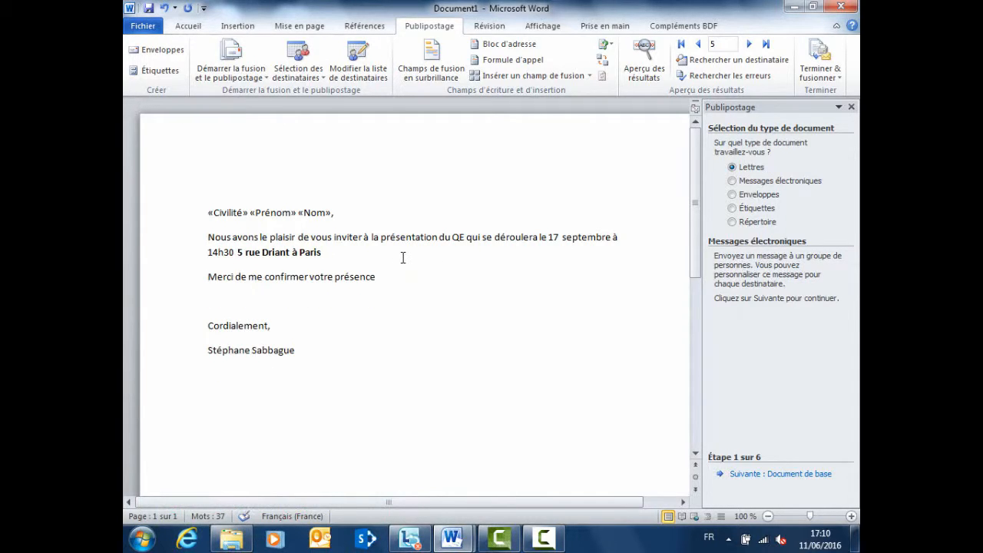
# - Remove the empty line before 'Cordialement,' and delete the signature line
pyautogui.click(208, 300)
pyautogui.press('BackSpace')
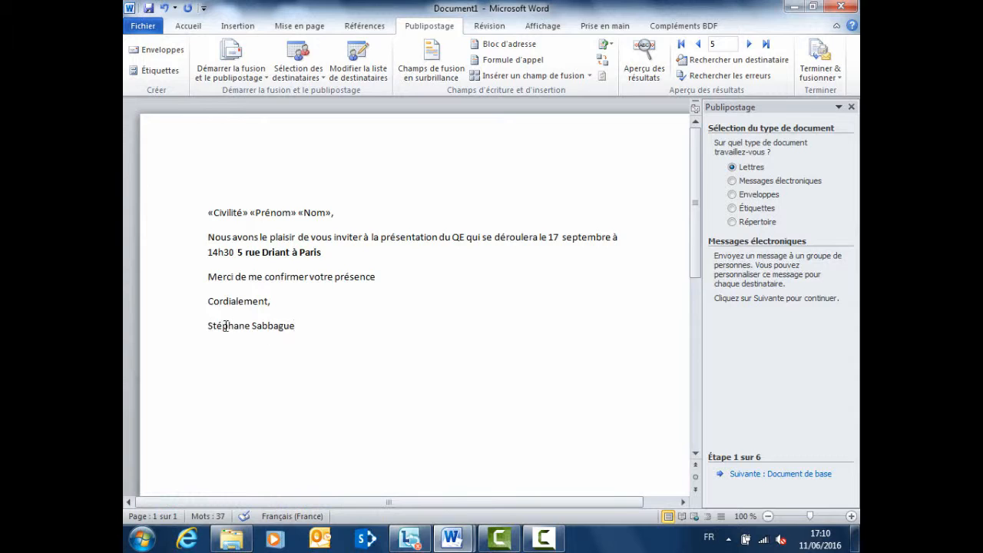
pyautogui.moveTo(208, 325); pyautogui.dragTo(301, 329)
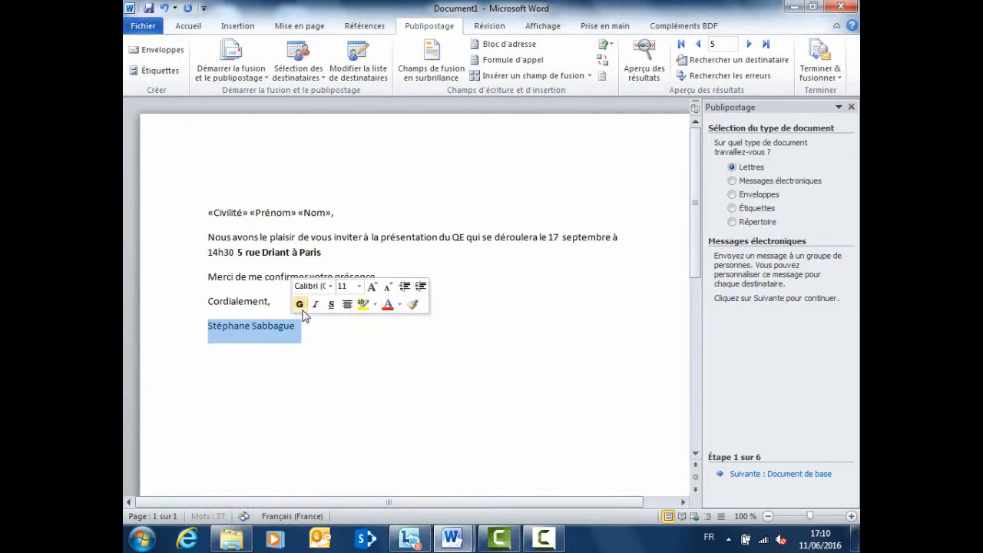
pyautogui.press('Delete')
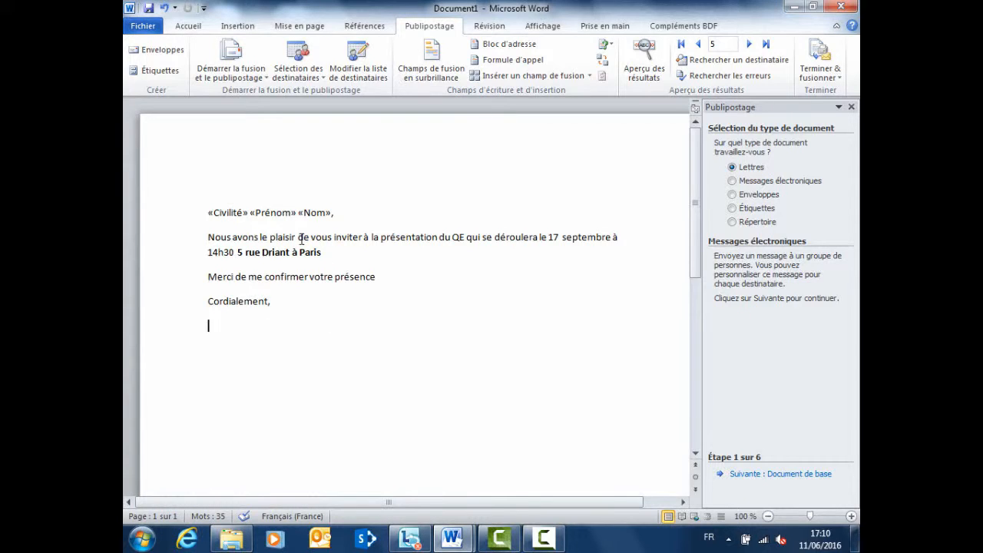
# - Switch the document type to Messages électroniques and advance to step 4, writing the email
pyautogui.click(732, 182)
pyautogui.click(777, 475)
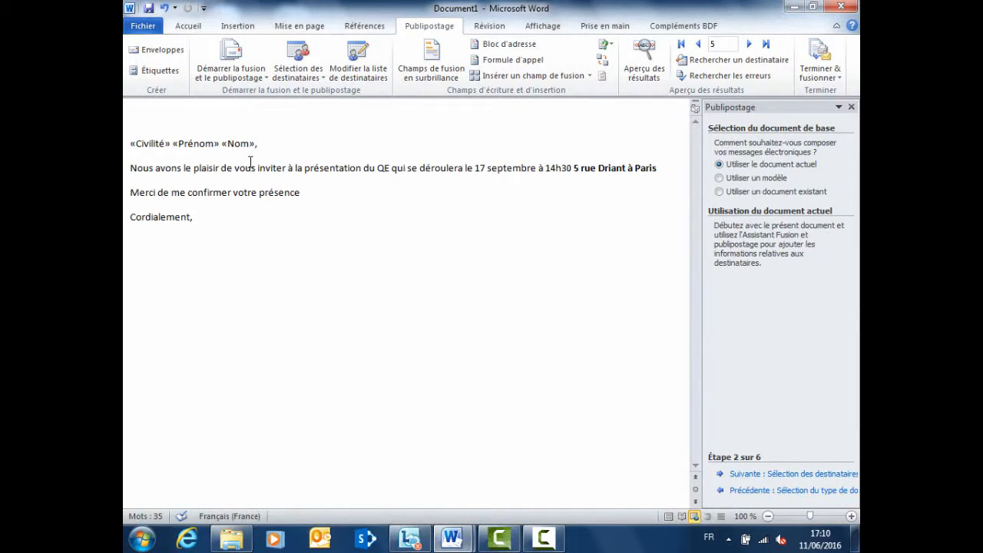
pyautogui.click(786, 477)
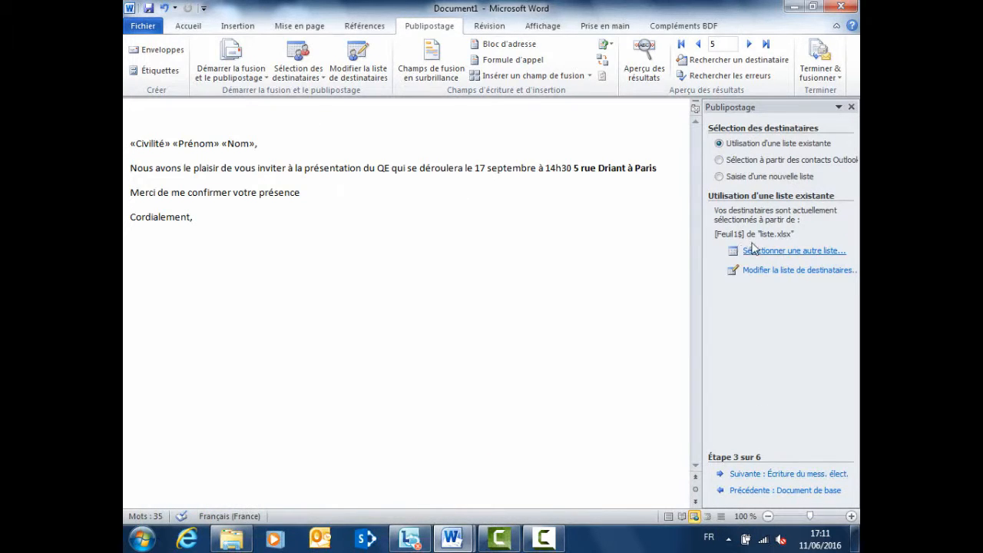
pyautogui.click(764, 475)
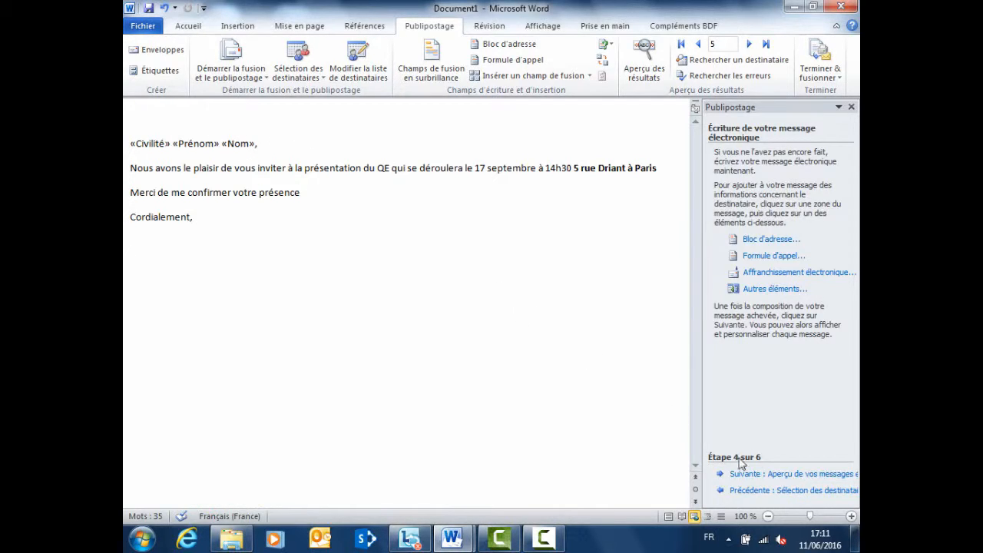
# - Preview the merged email, browsing forward and back through recipients, then advance to step 6
pyautogui.click(785, 475)
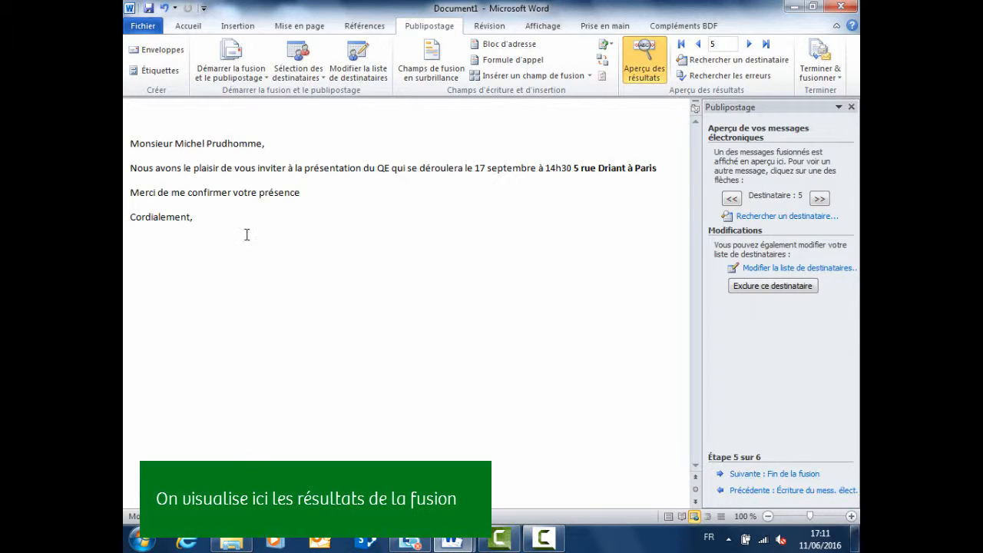
pyautogui.click(819, 199)
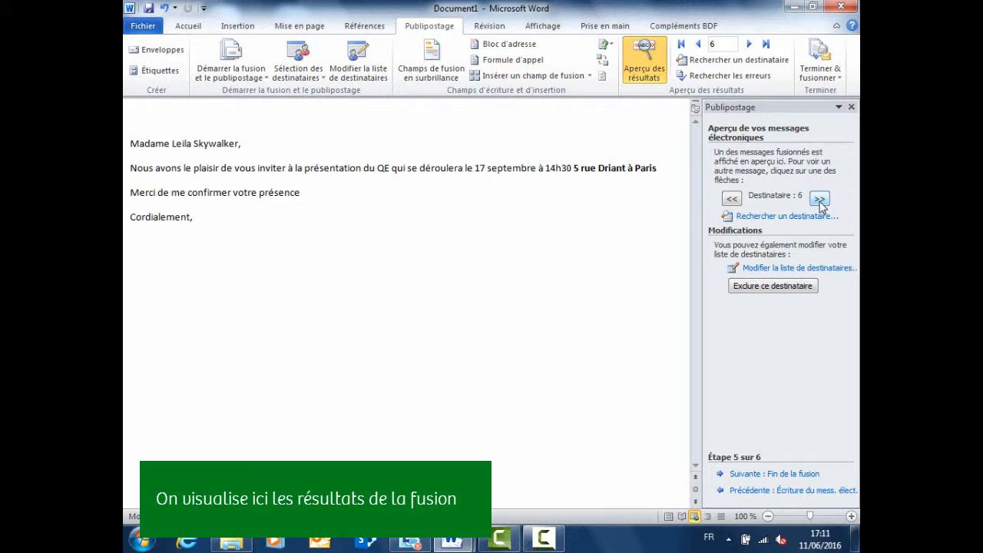
pyautogui.click(732, 199)
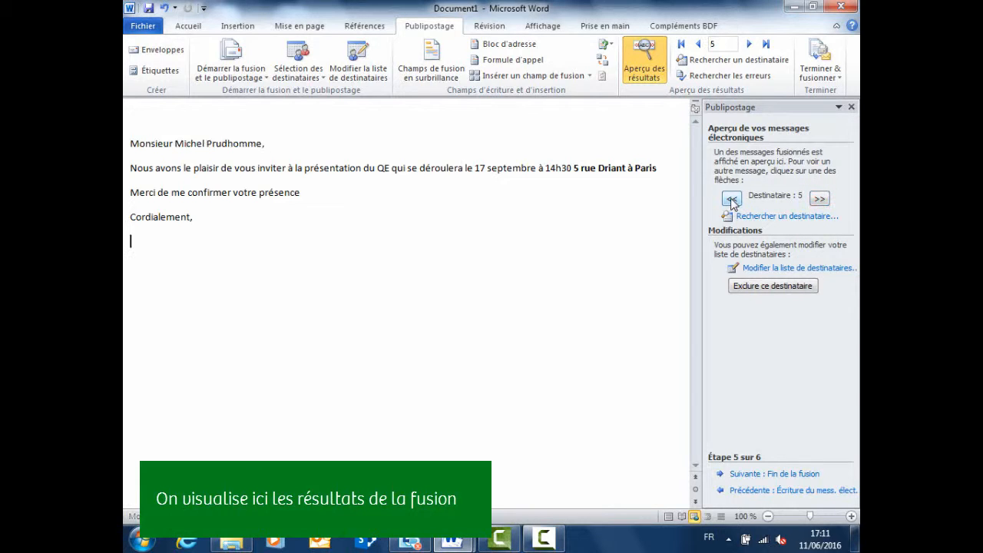
pyautogui.click(732, 199)
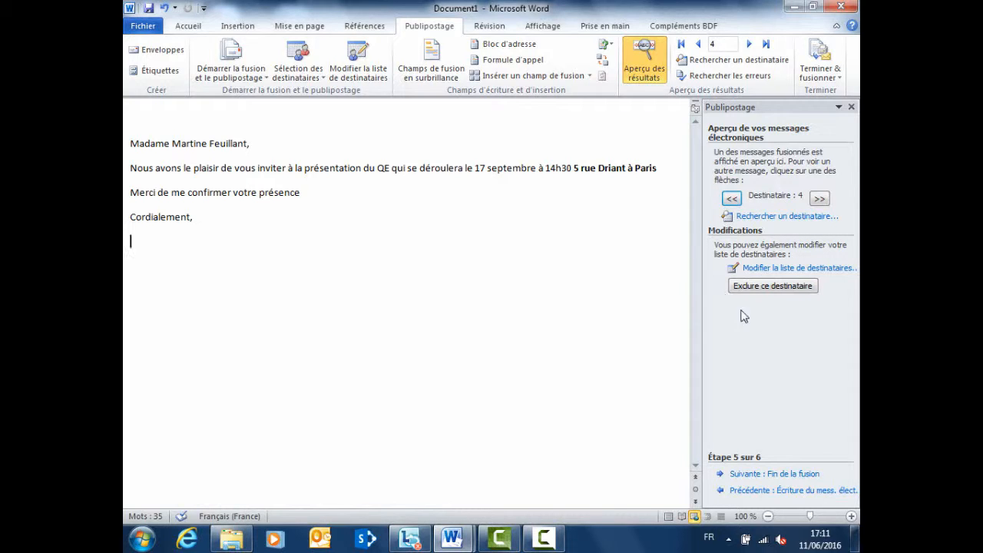
pyautogui.click(790, 475)
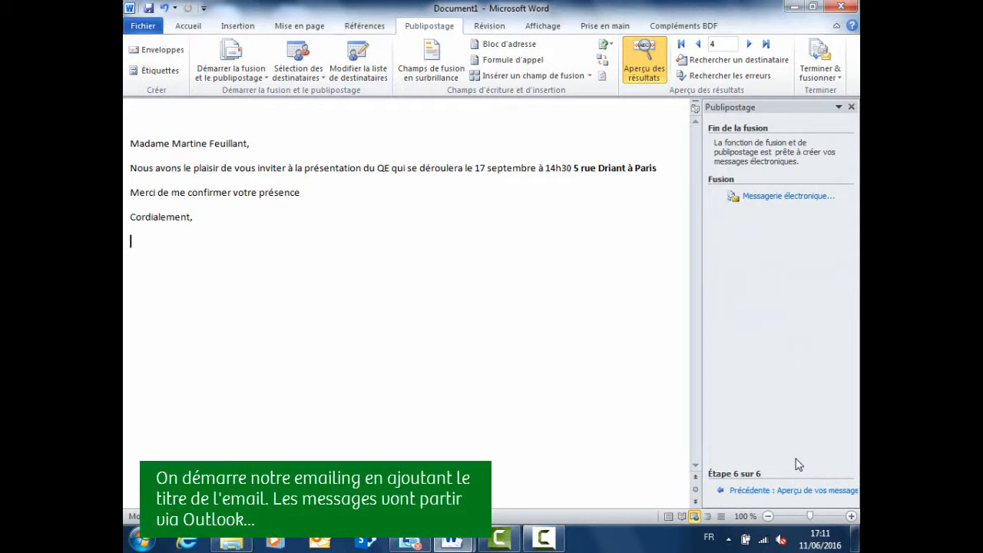
# - Merge to email with subject INVITATION, the Email field as recipient, for all records
pyautogui.click(768, 202)
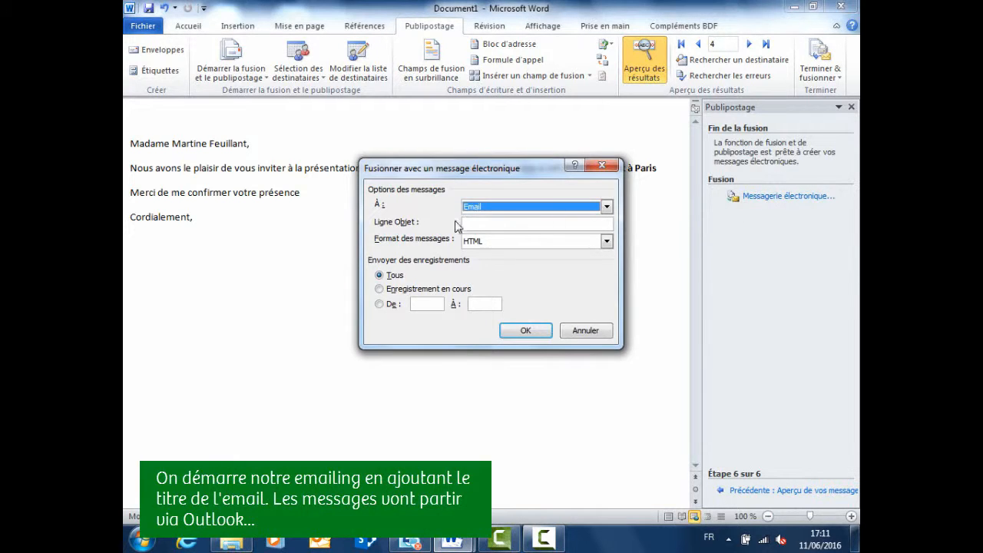
pyautogui.click(480, 223)
pyautogui.write('IN')
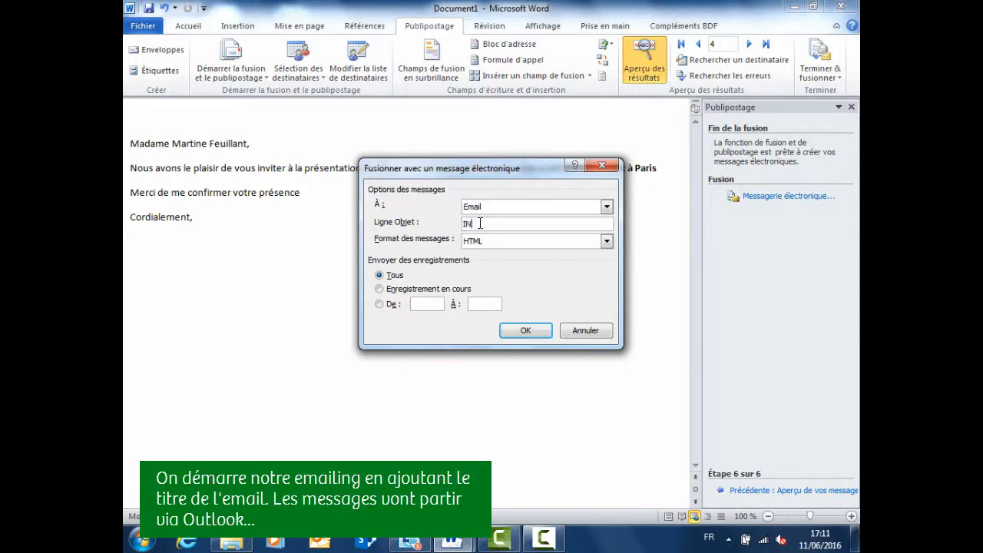
pyautogui.write('VITATION')
pyautogui.click(513, 210)
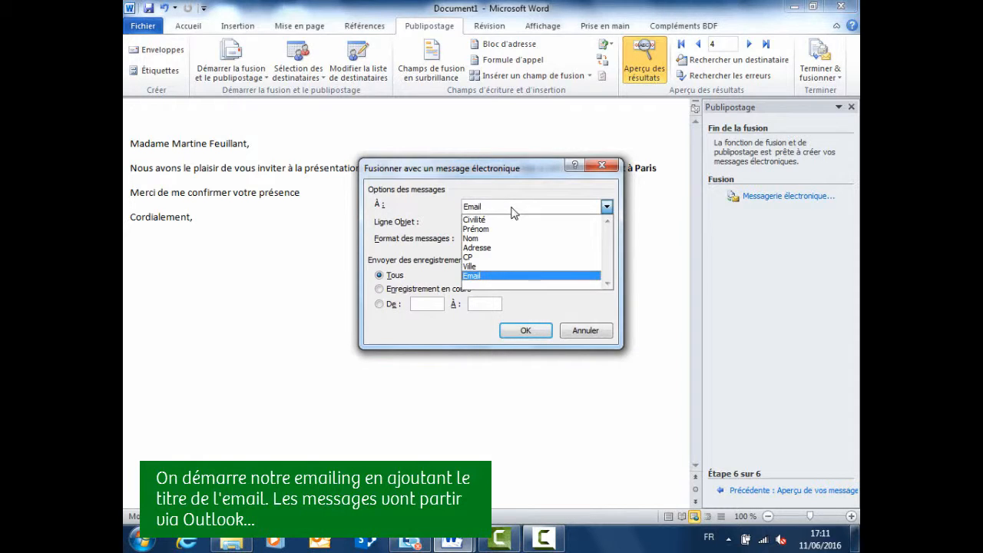
pyautogui.click(472, 276)
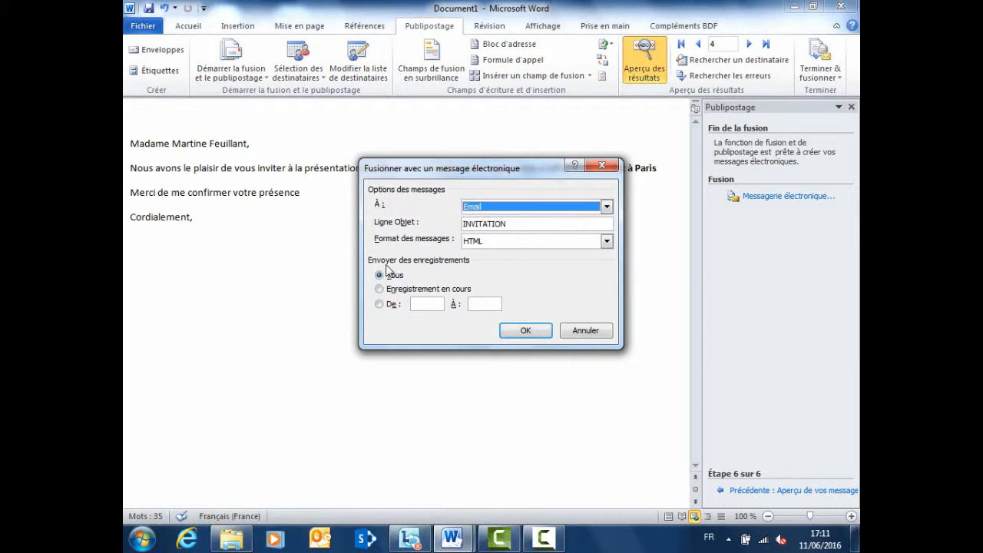
pyautogui.click(527, 335)
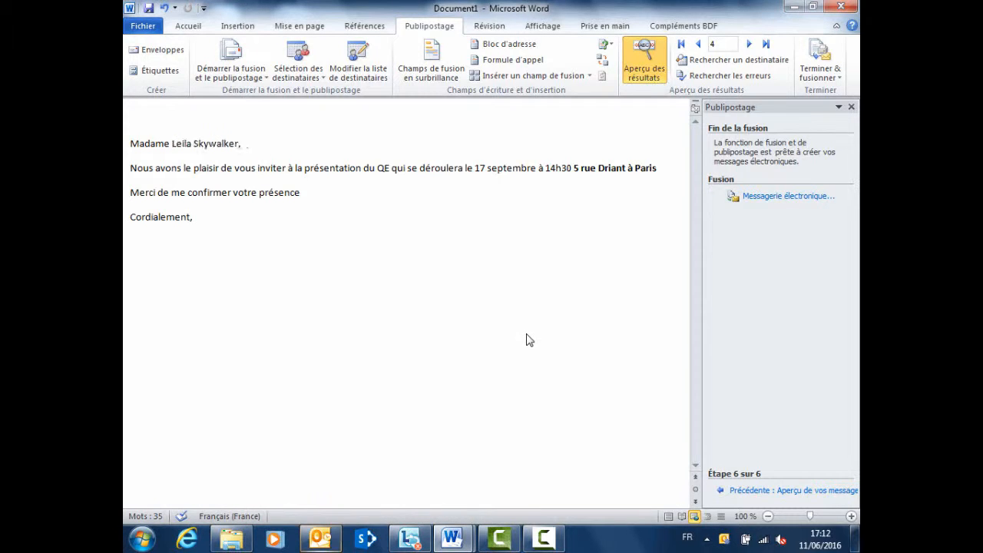